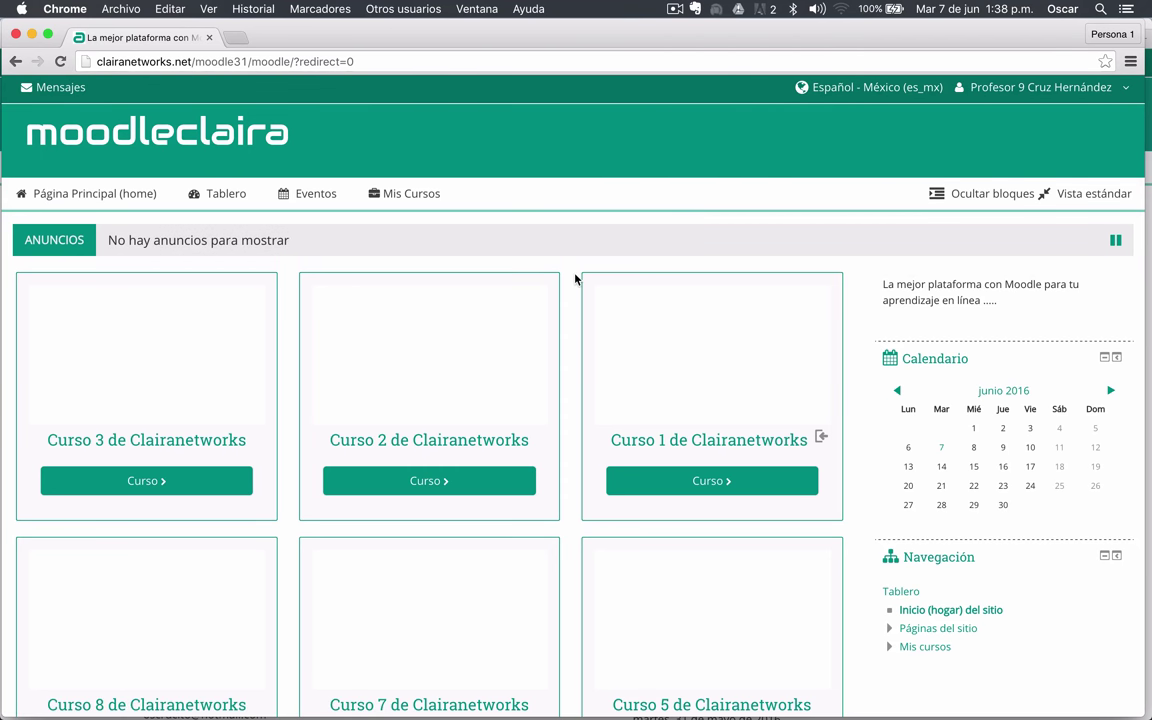
Open Curso 1 de Clairanetworks from the site home page and look over its weekly sections
scroll(575, 279, "down", 3)
scroll(575, 279, "up", 3)
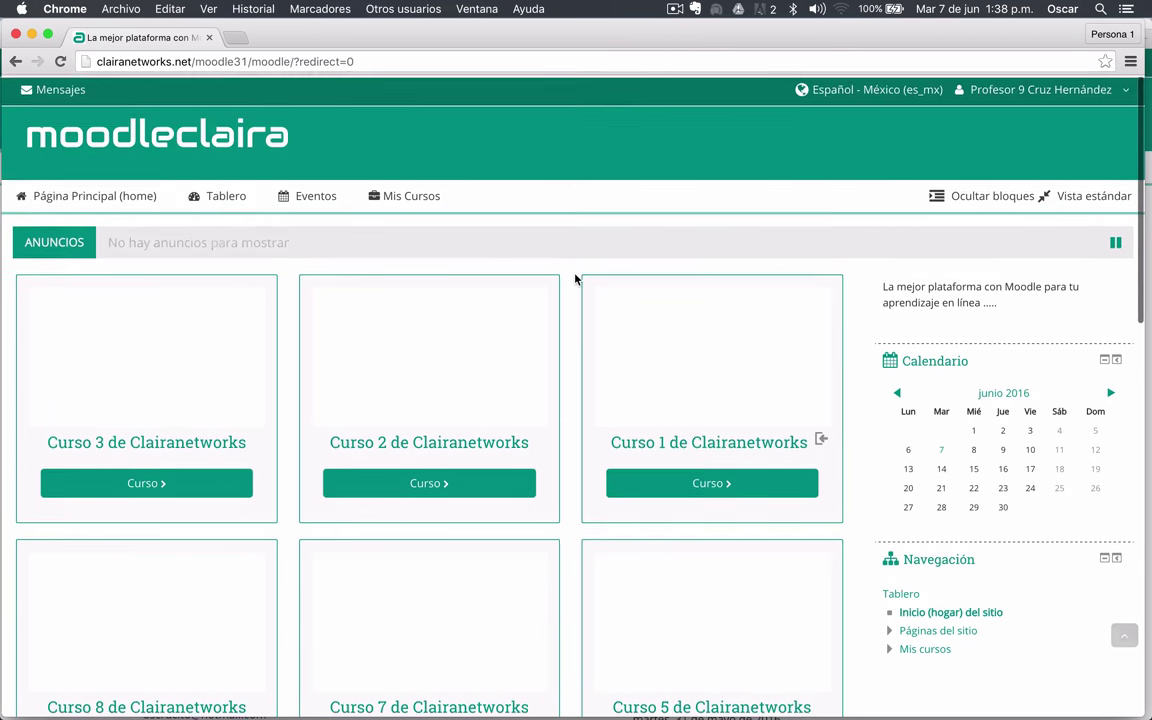
mouse_move(714, 404)
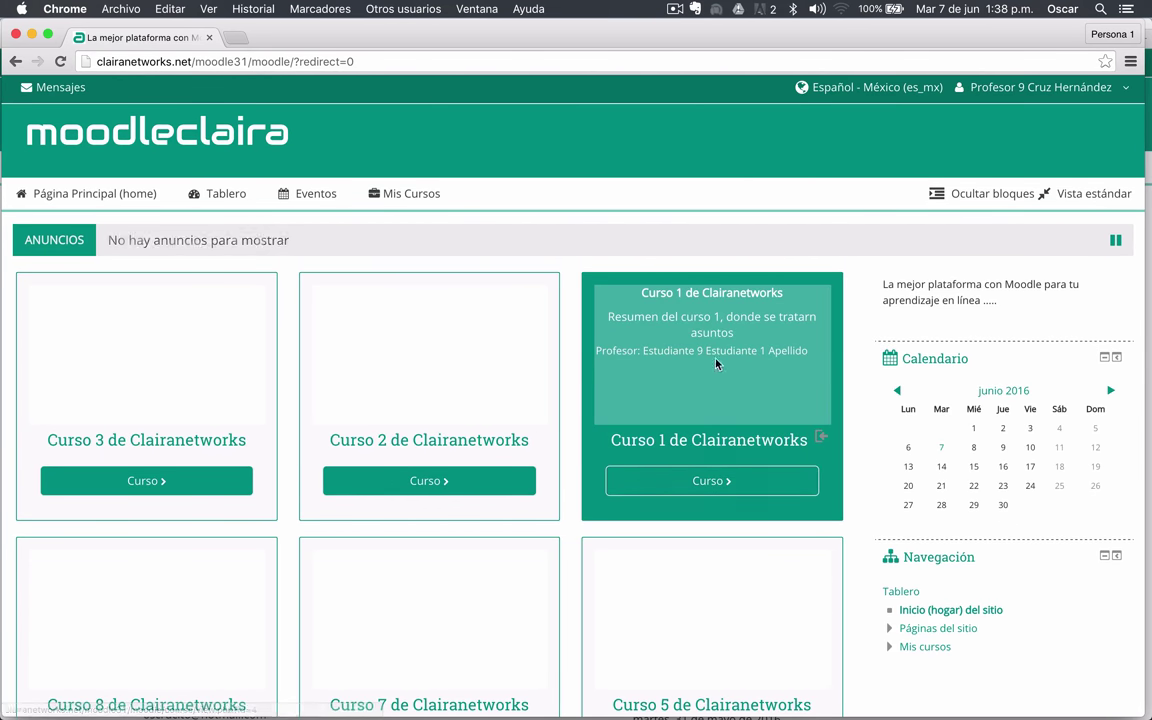
left_click(710, 488)
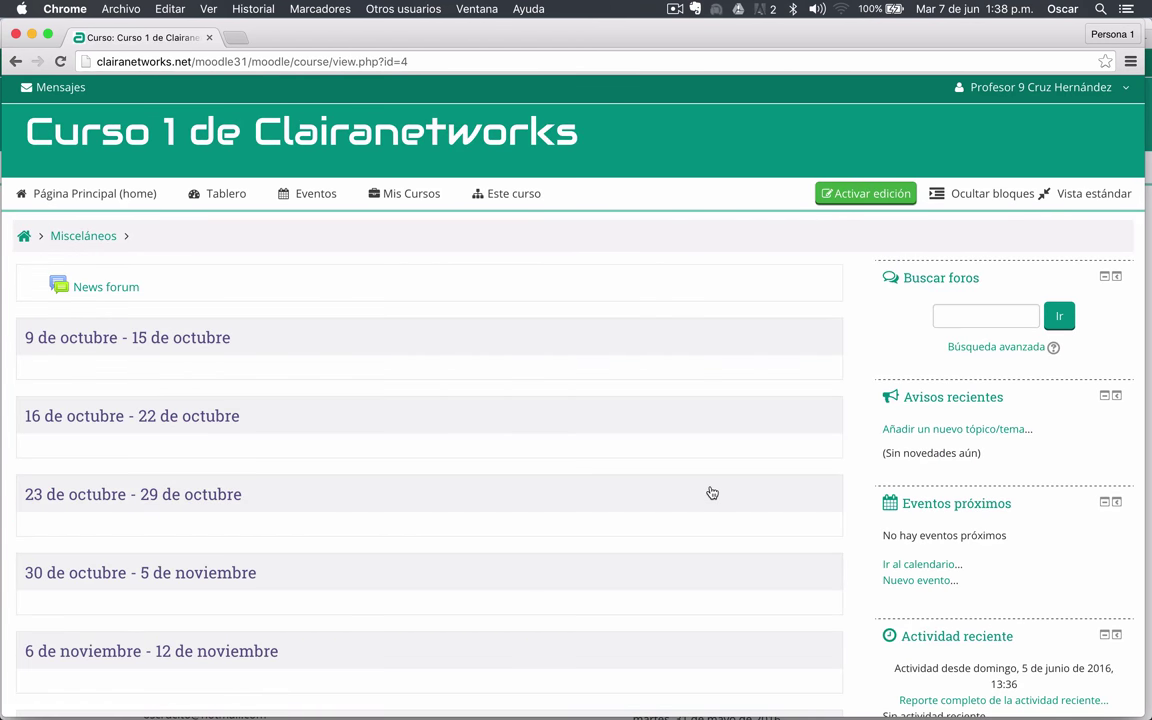
scroll(712, 493, "down", 2)
scroll(712, 493, "down", 5)
scroll(710, 491, "up", 6)
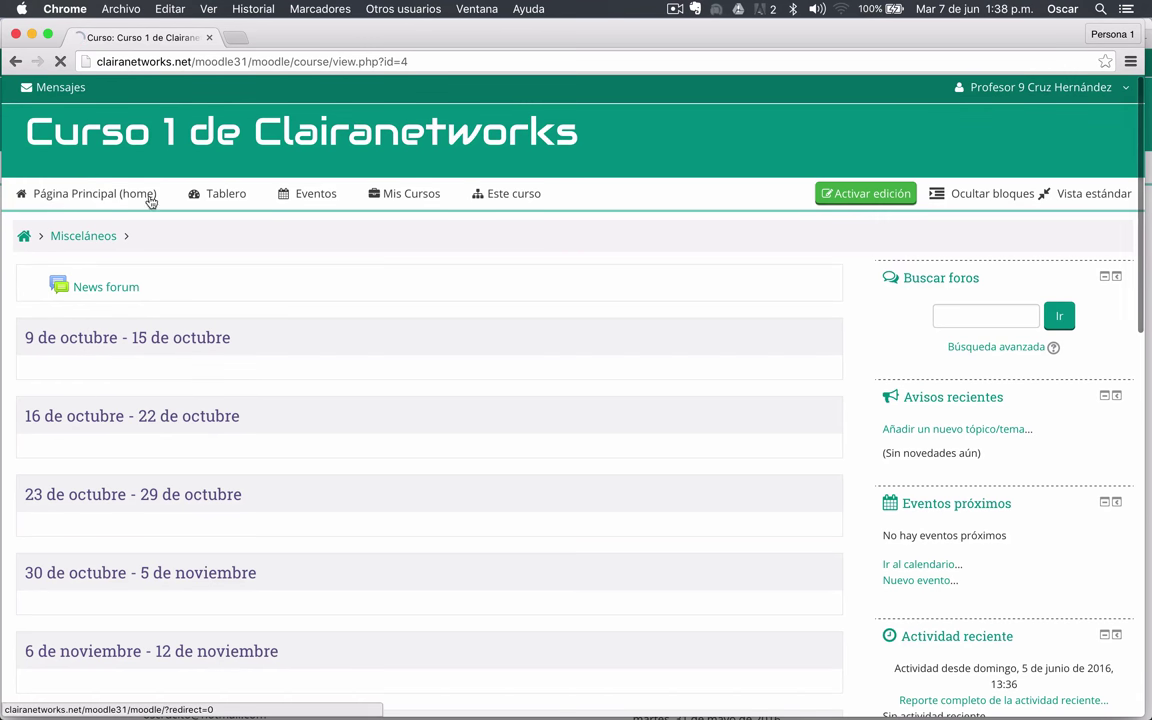
Return to the site home page, look through the course list and open Curso 12 de Clairanetworks
left_click(145, 194)
scroll(672, 403, "down", 8)
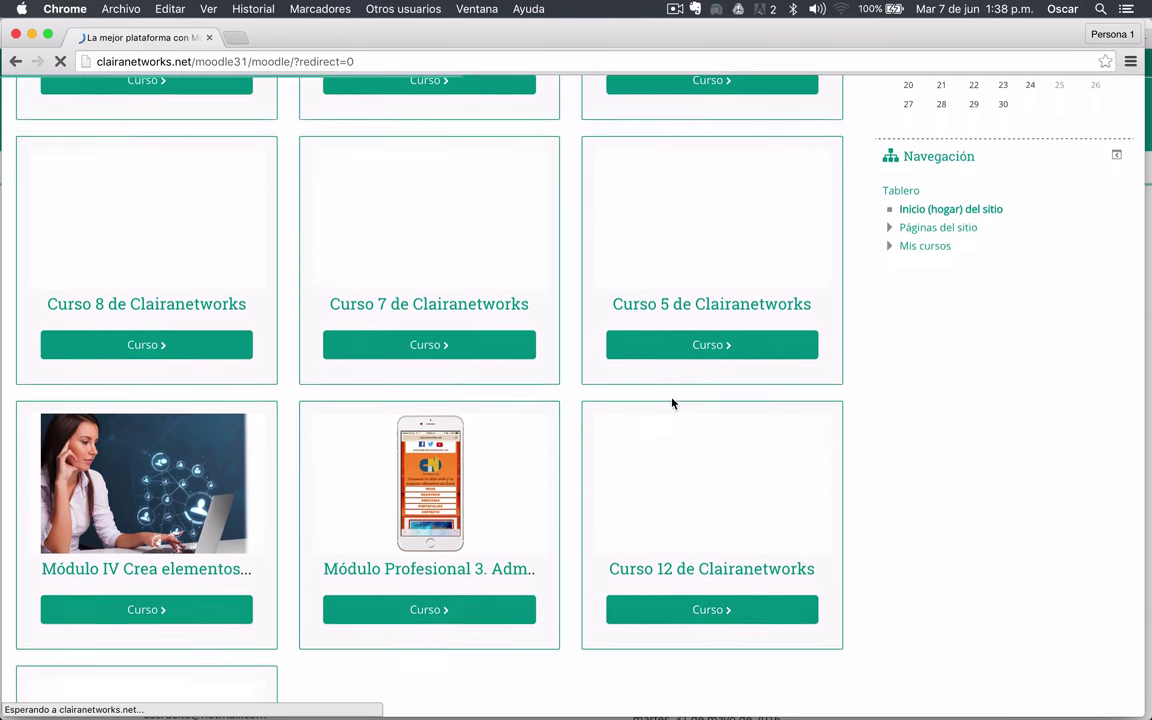
scroll(672, 403, "down", 5)
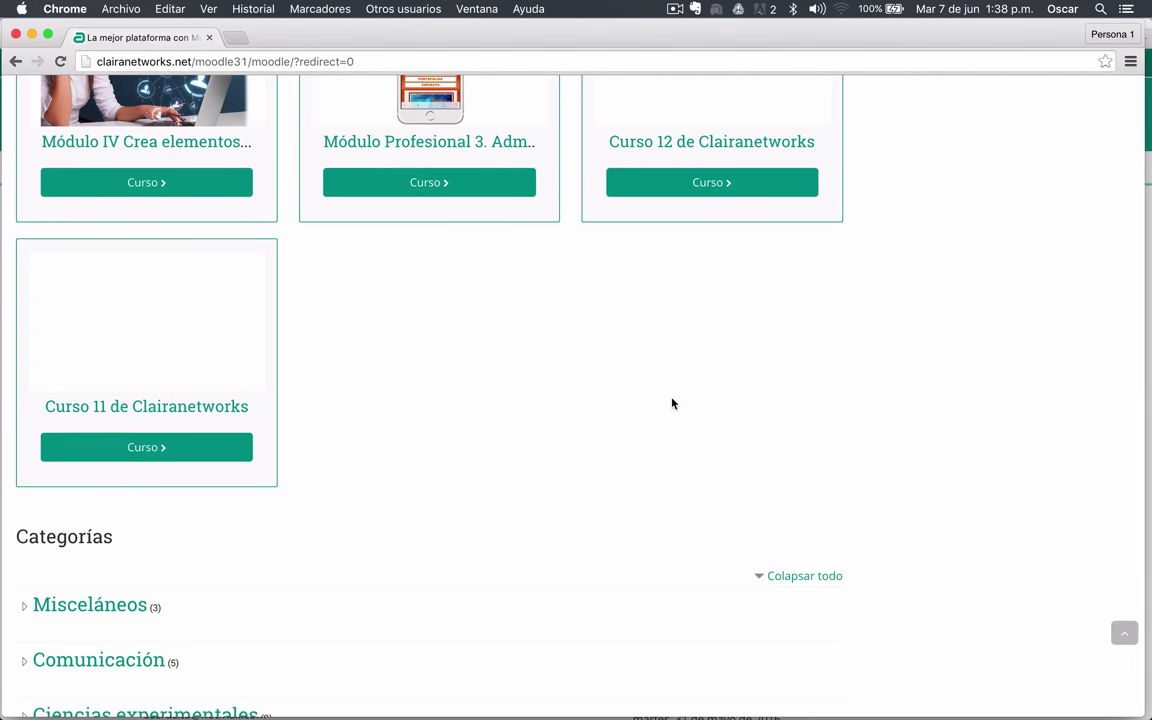
scroll(672, 403, "up", 8)
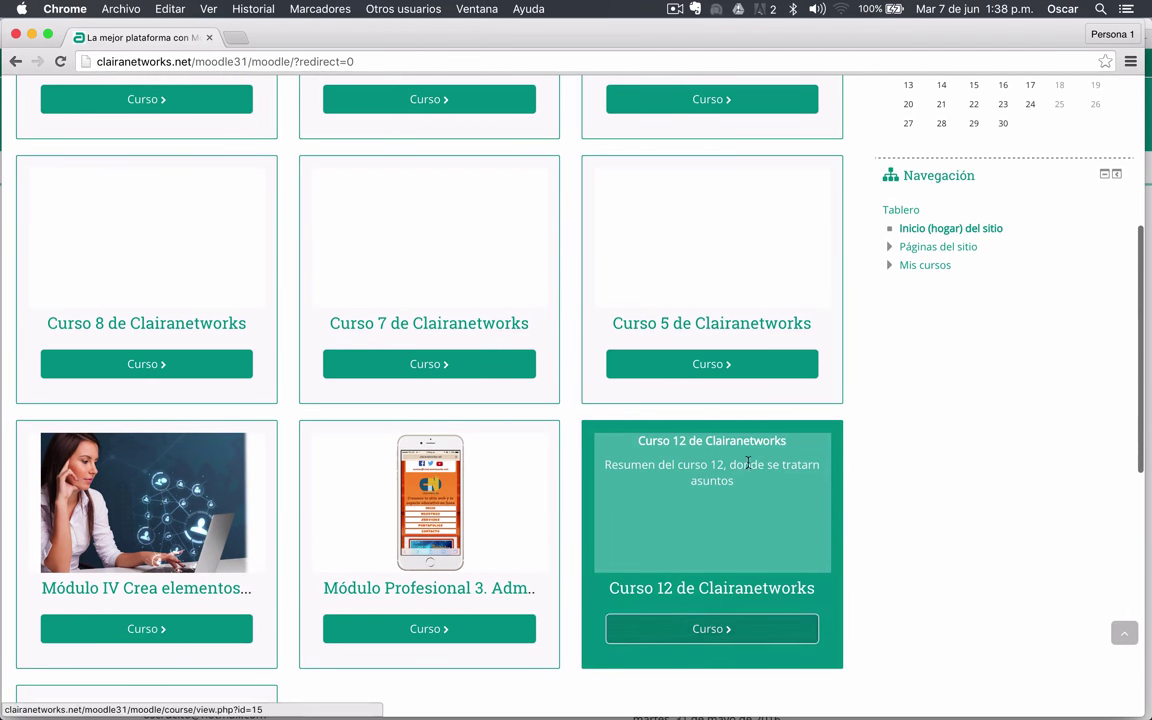
left_click(705, 628)
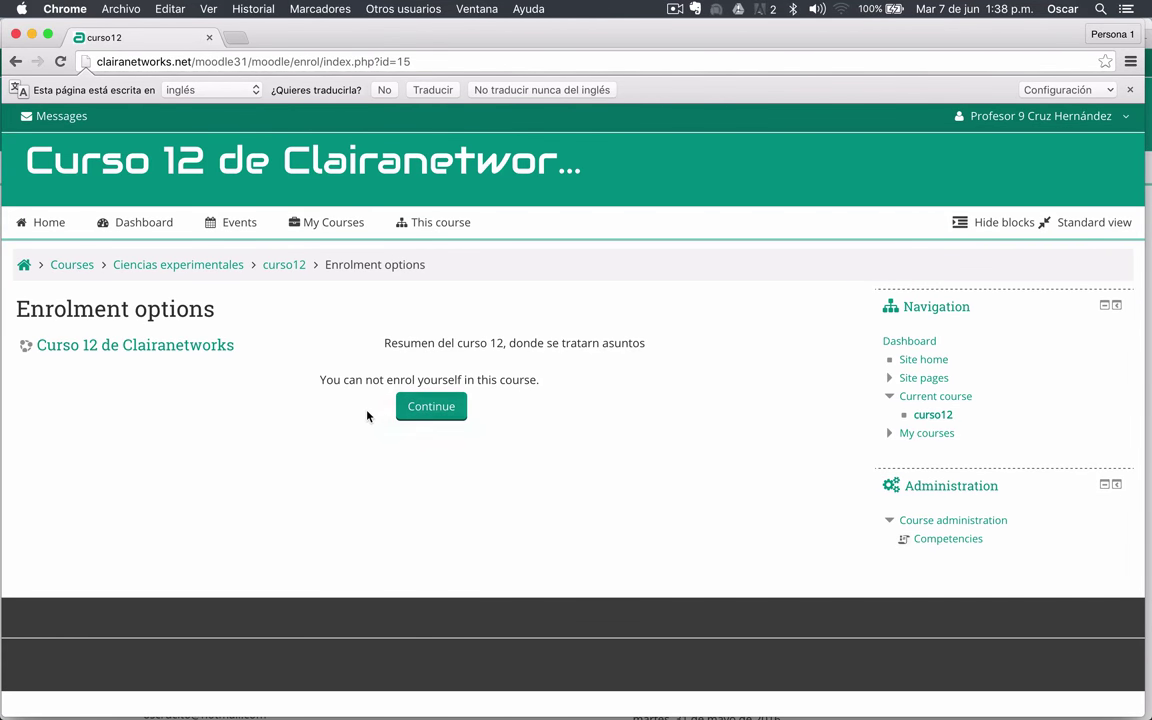
Go back to the site home page and reopen Curso 1 de Clairanetworks
left_click(50, 223)
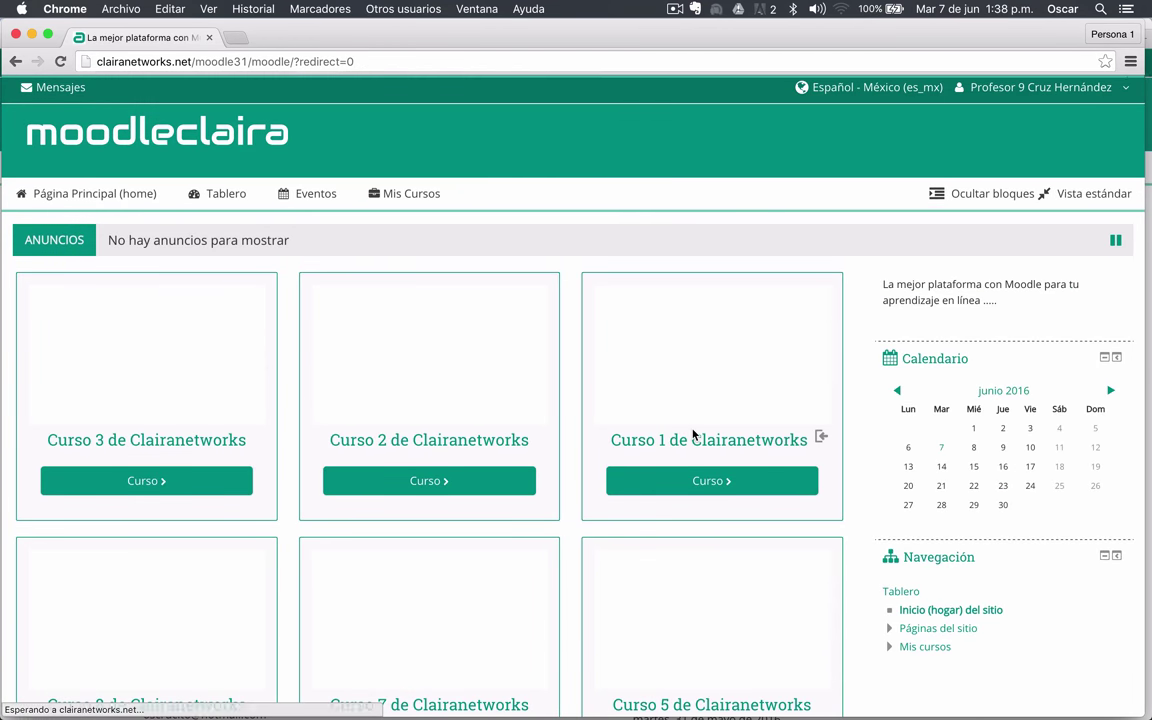
scroll(693, 435, "down", 2)
left_click(720, 388)
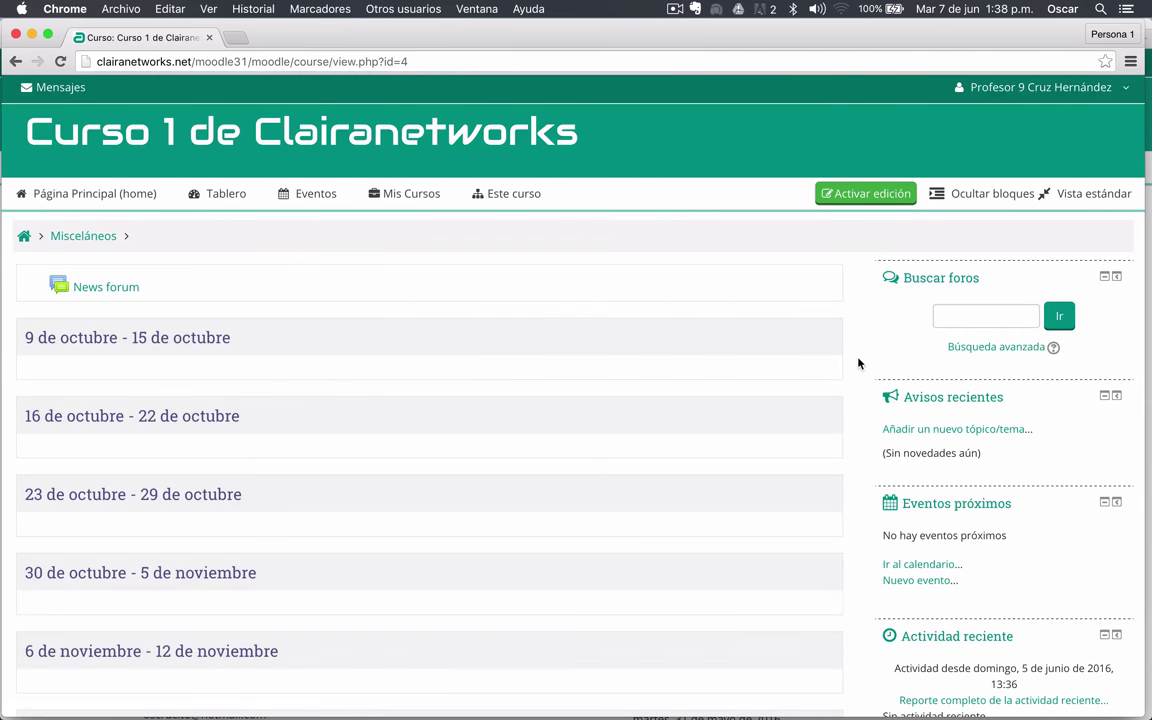
Examine the weekly sections of Curso 1 along with its side blocks and course navigation tree
scroll(860, 363, "down", 2)
scroll(858, 363, "down", 7)
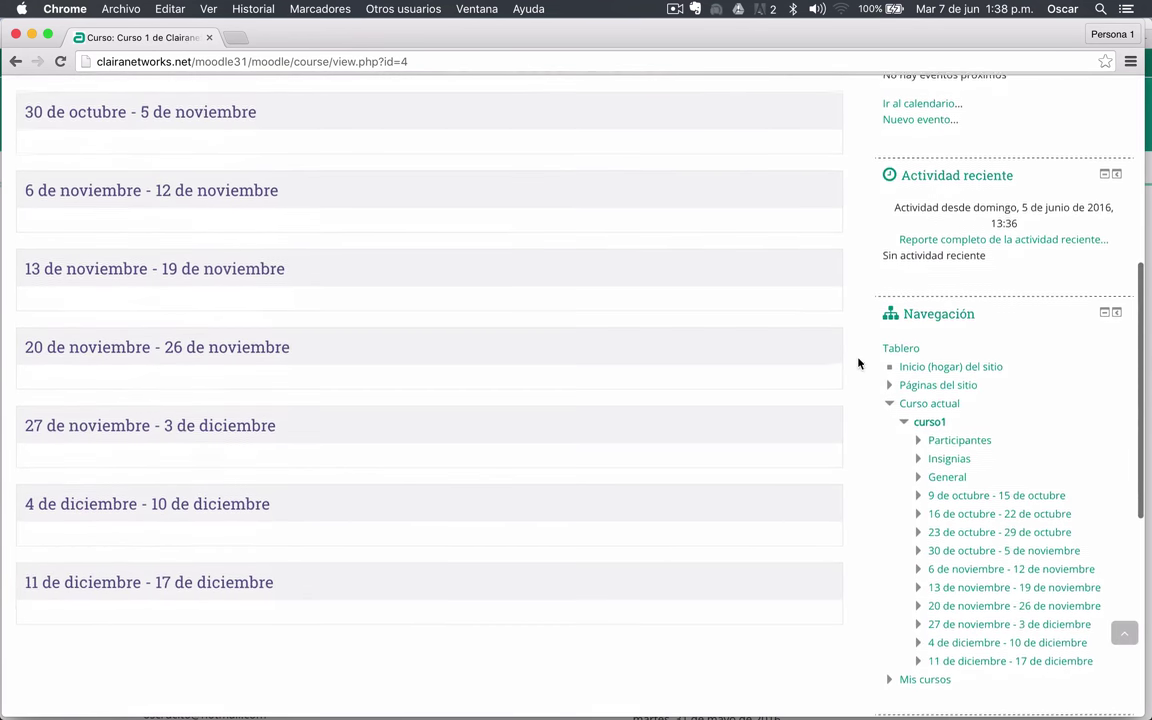
scroll(858, 363, "up", 10)
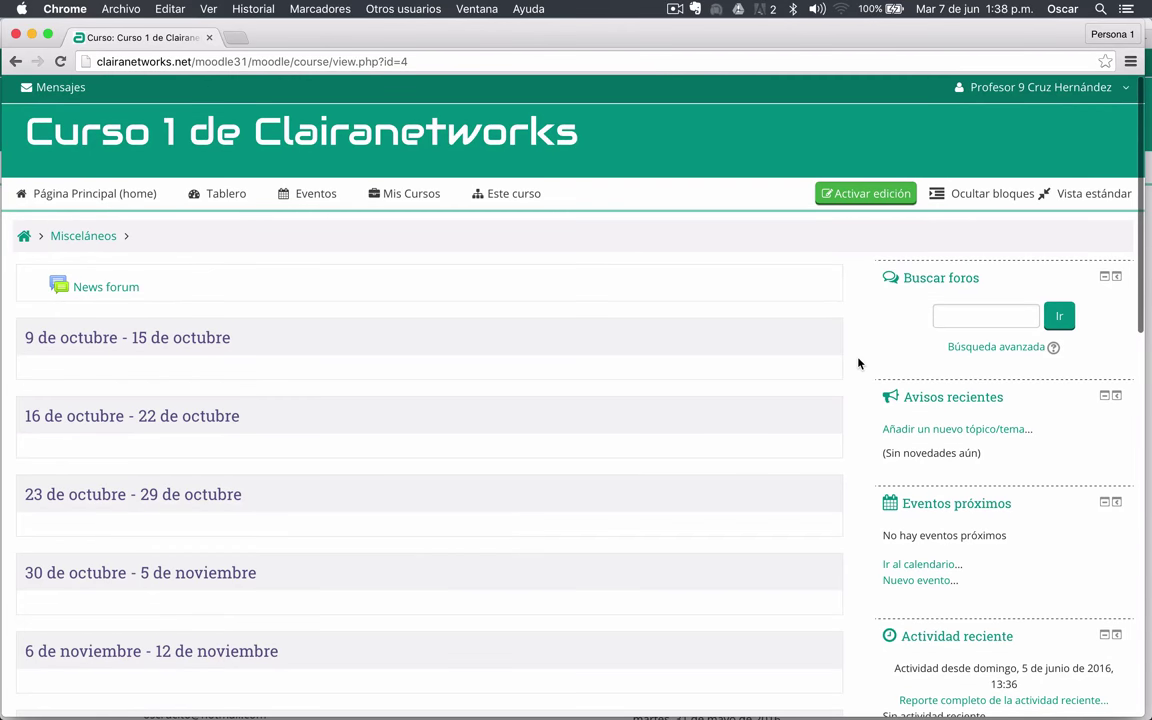
scroll(453, 412, "down", 4)
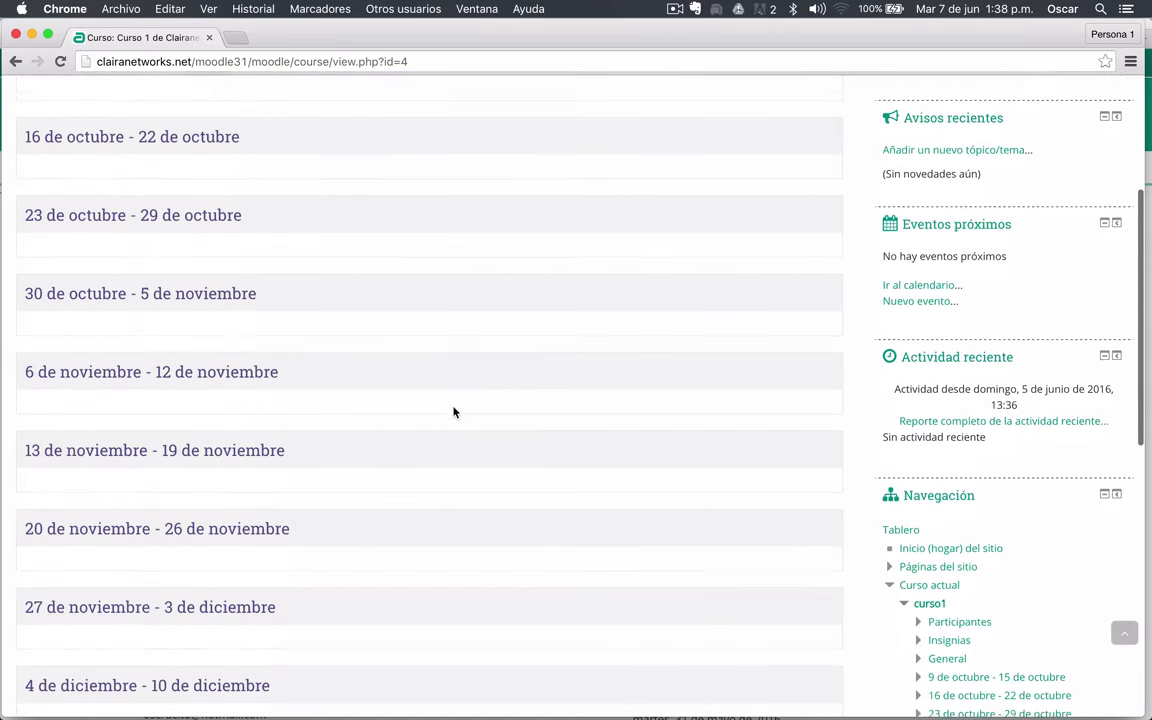
scroll(453, 412, "down", 4)
scroll(453, 412, "up", 10)
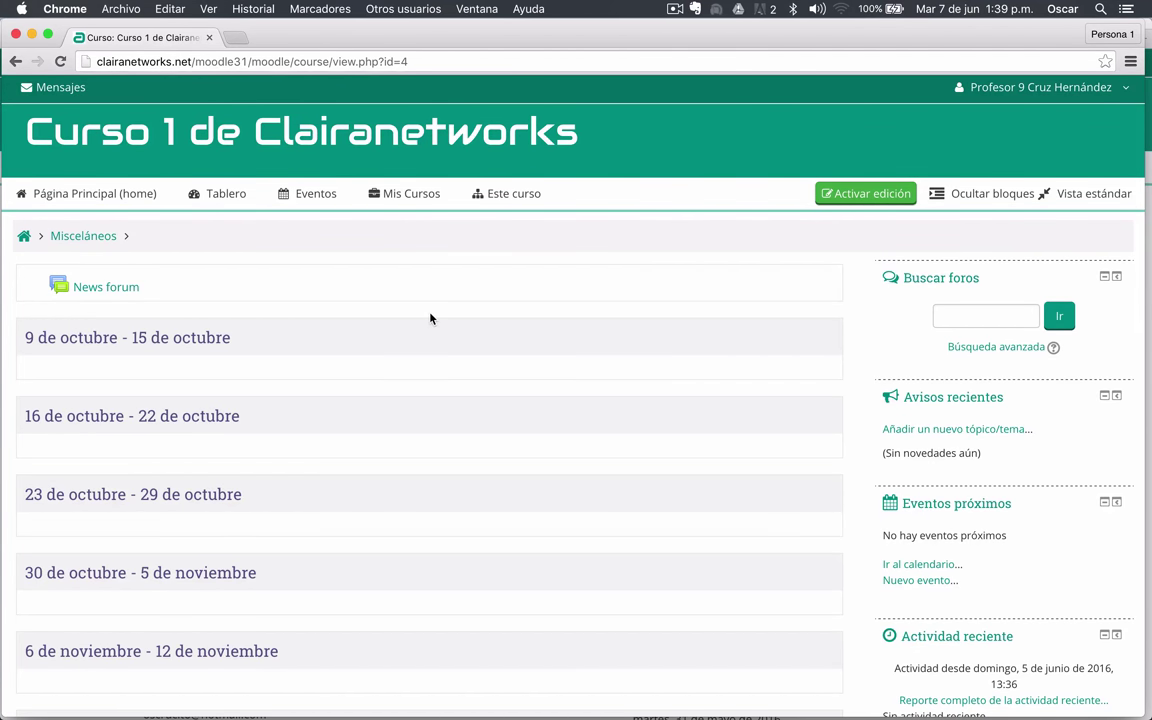
scroll(431, 318, "down", 8)
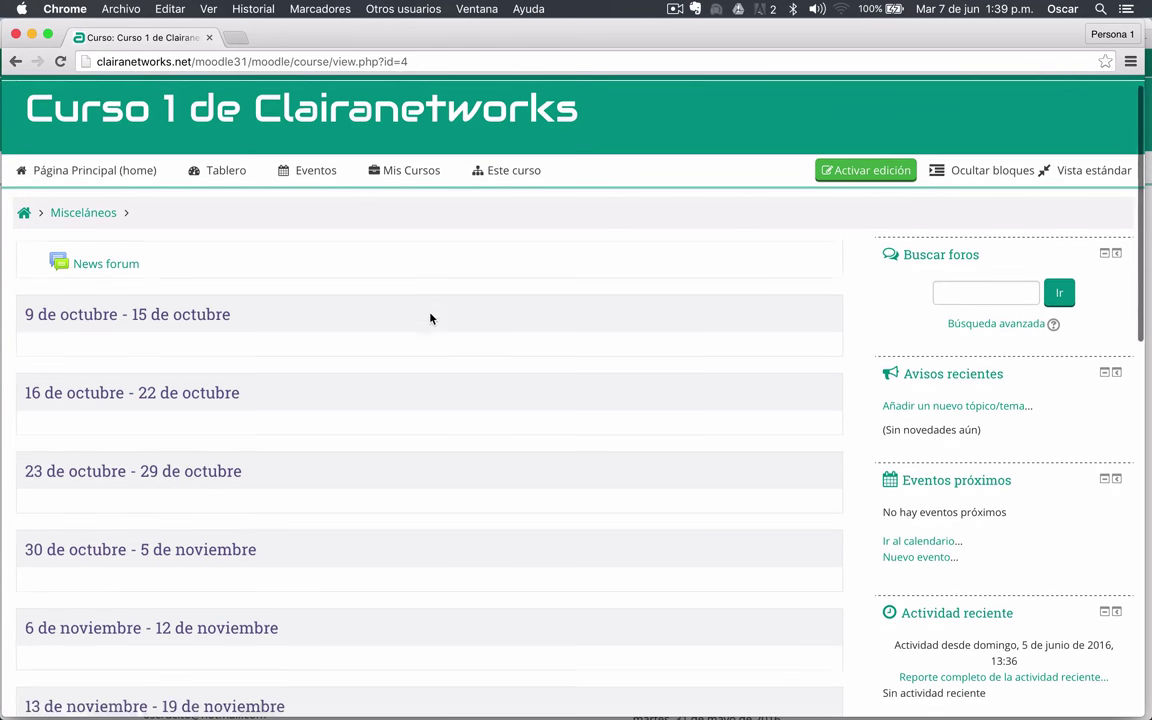
scroll(431, 318, "up", 8)
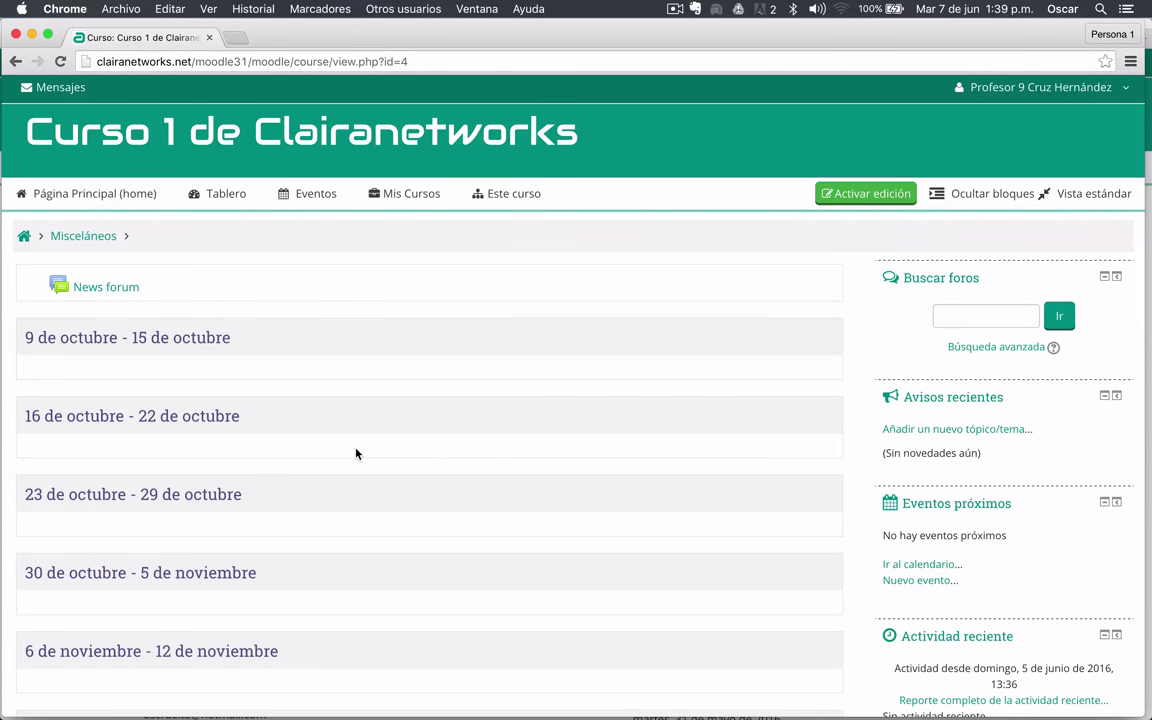
Turn on editing for Curso 1 and look over the editing options in its weekly sections
left_click(871, 200)
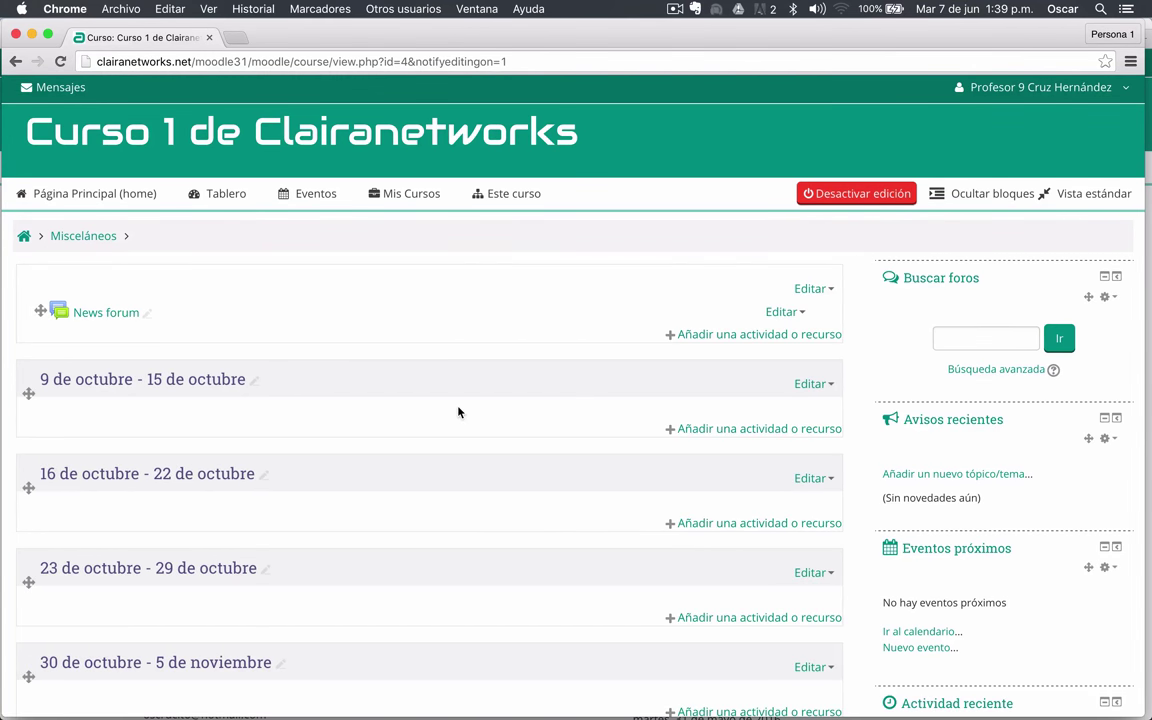
scroll(458, 411, "down", 5)
scroll(458, 411, "down", 10)
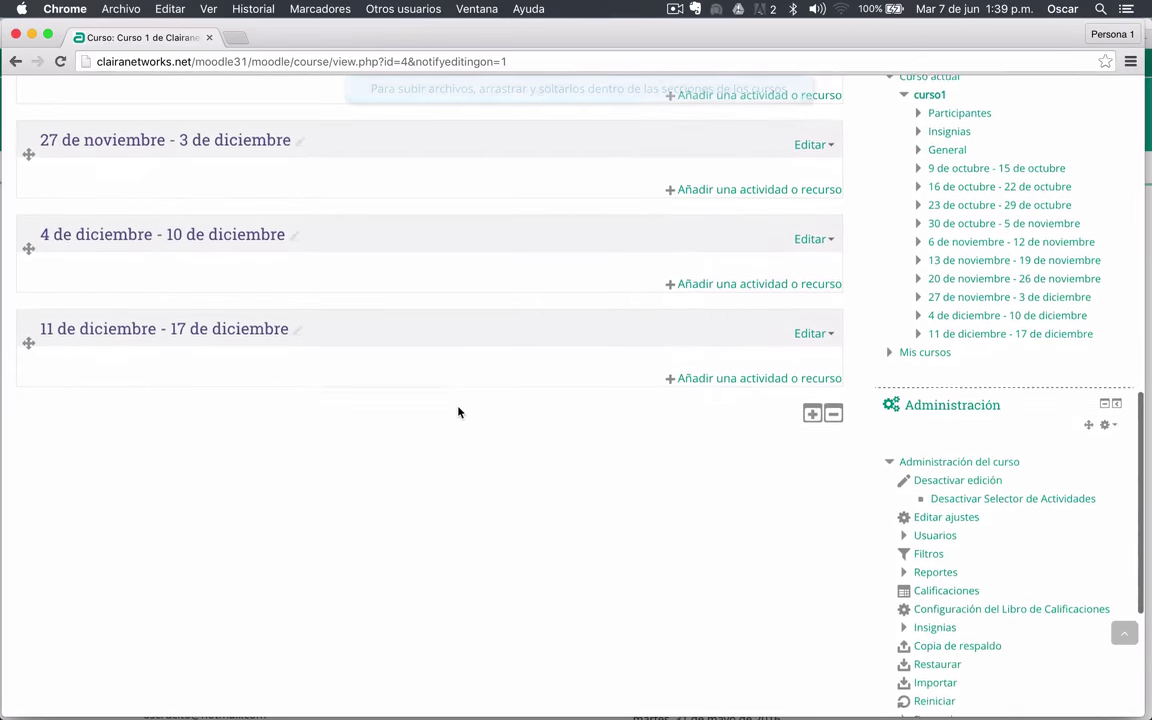
scroll(458, 411, "up", 10)
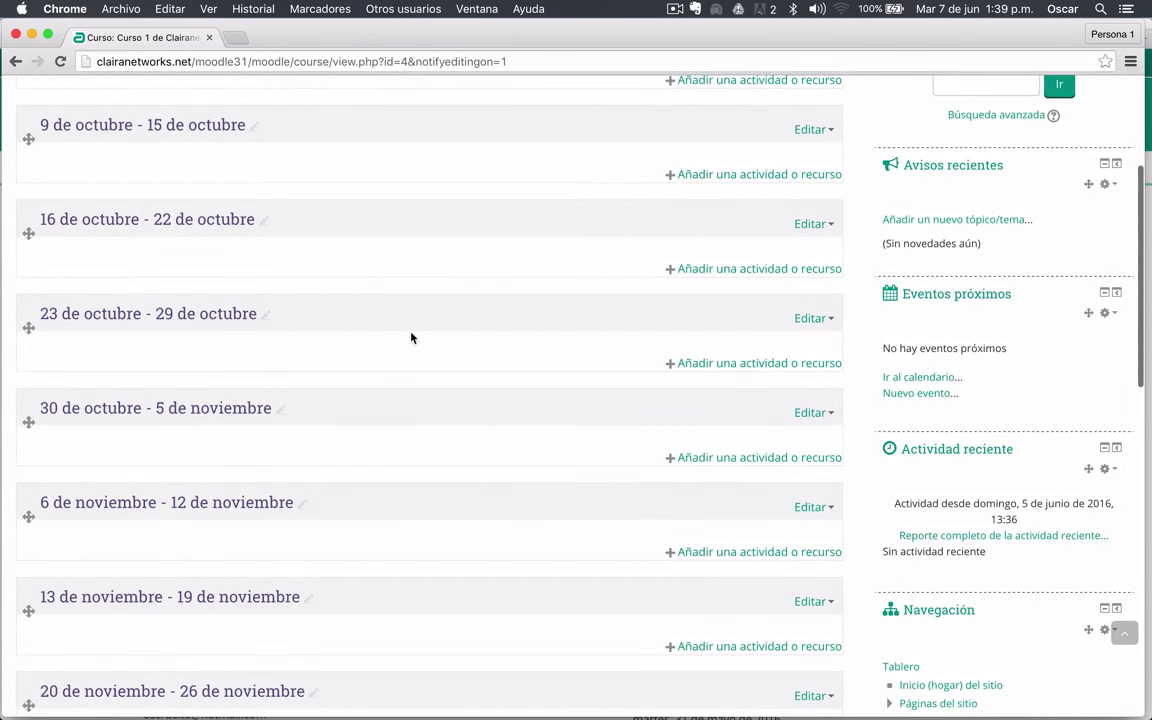
scroll(410, 338, "up", 5)
scroll(410, 338, "down", 5)
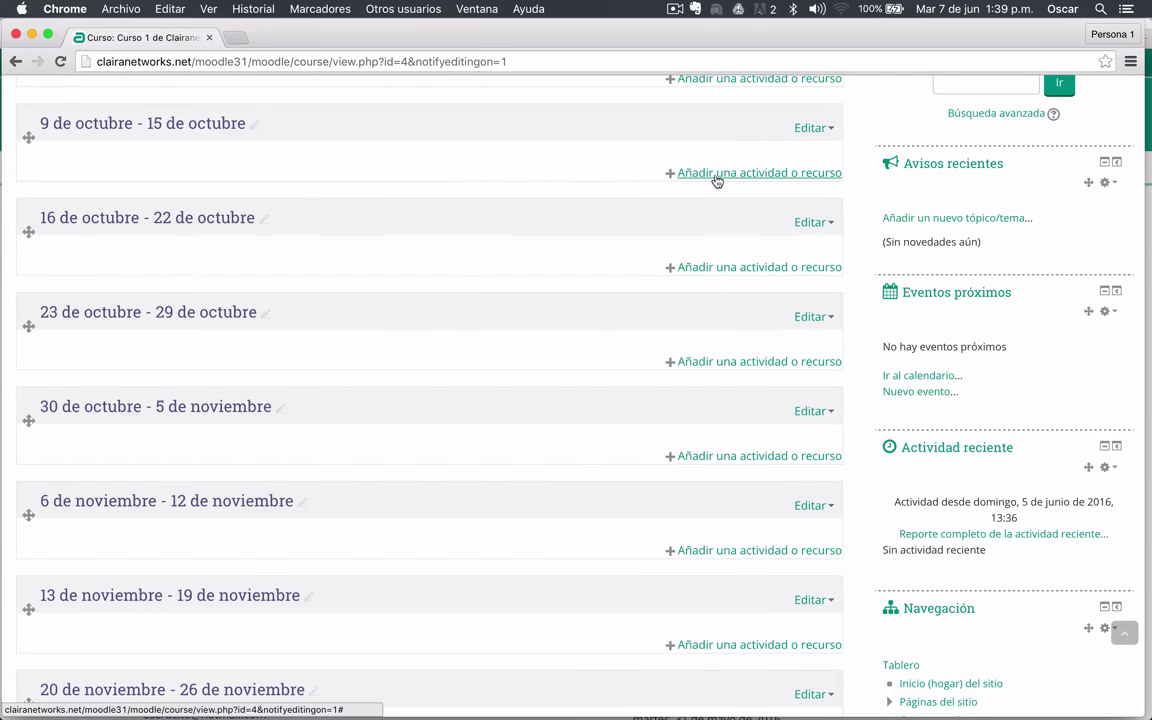
scroll(731, 178, "up", 3)
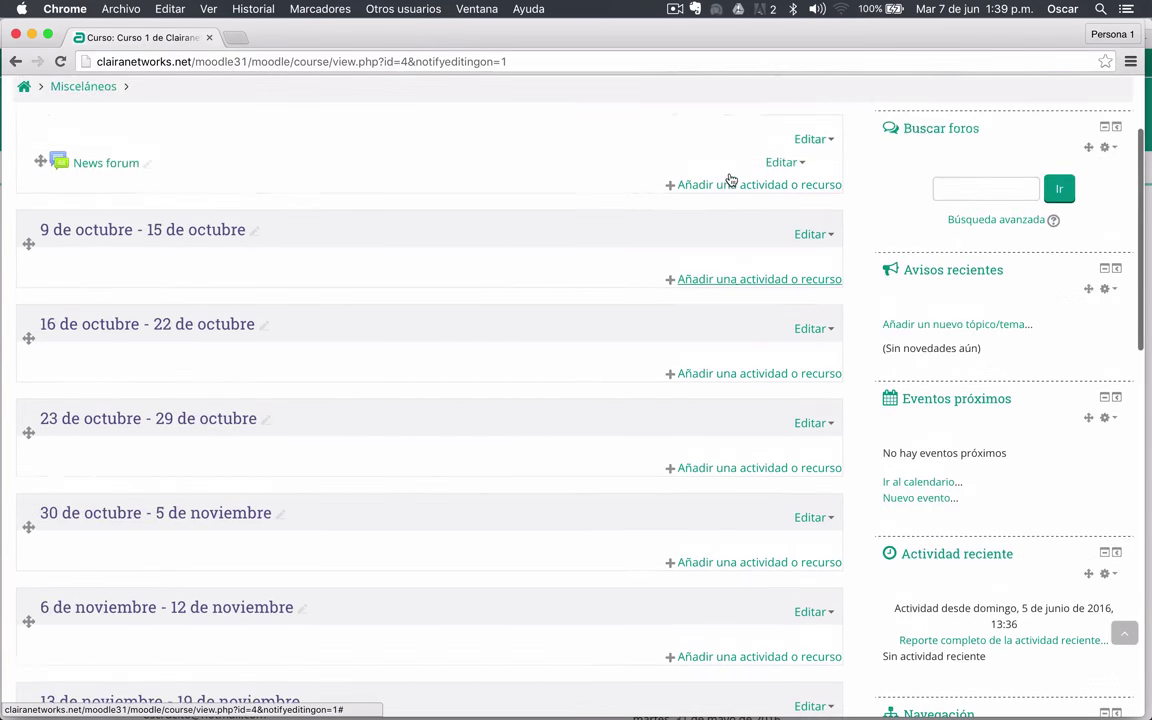
scroll(731, 180, "down", 3)
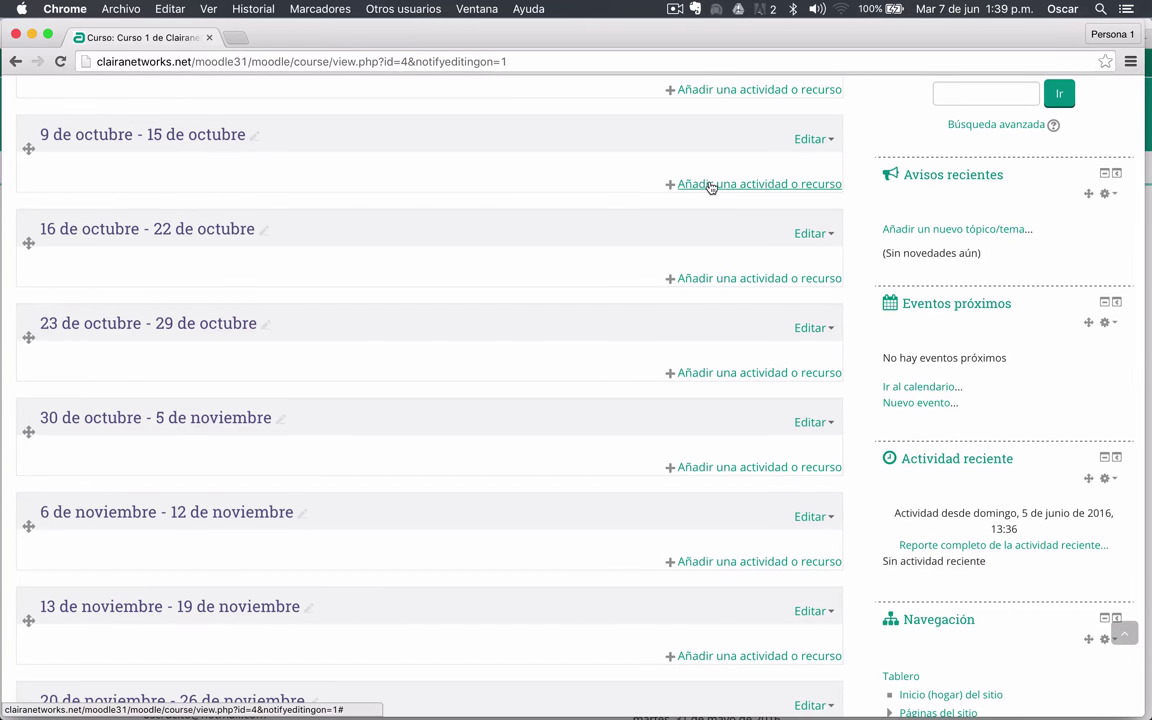
Start adding an activity to the 9 de octubre - 15 de octubre week and read the Base de datos description
left_click(710, 185)
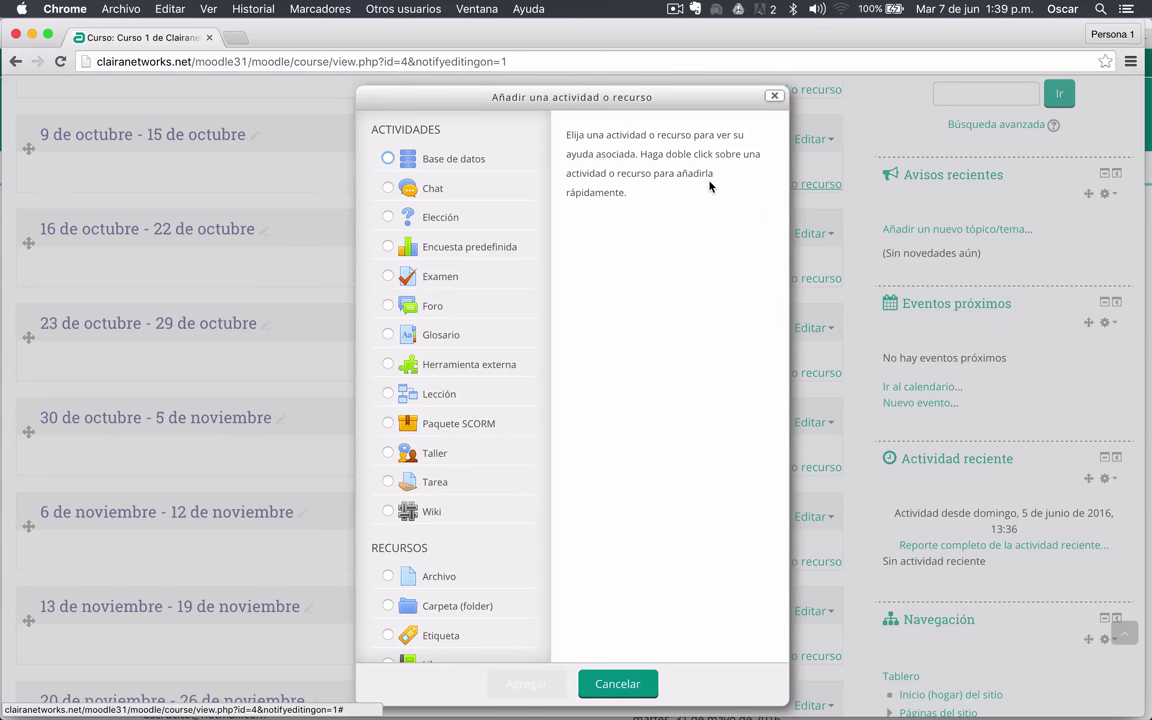
left_click_drag(505, 98, 503, 81)
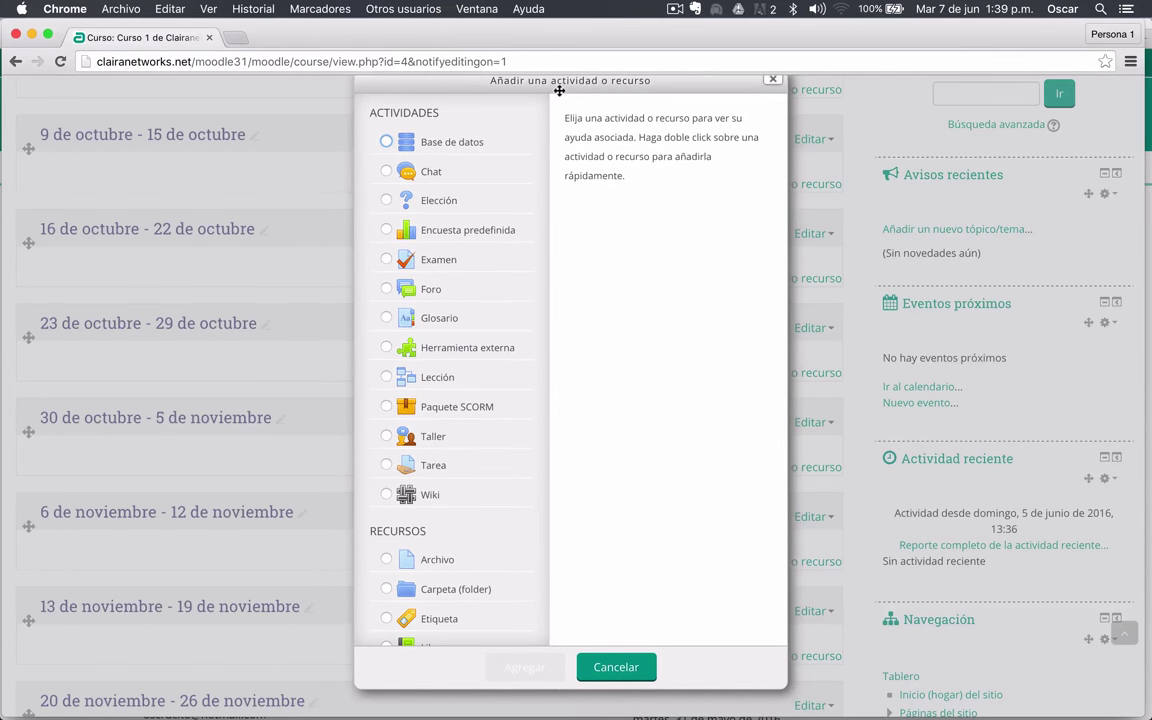
left_click(440, 148)
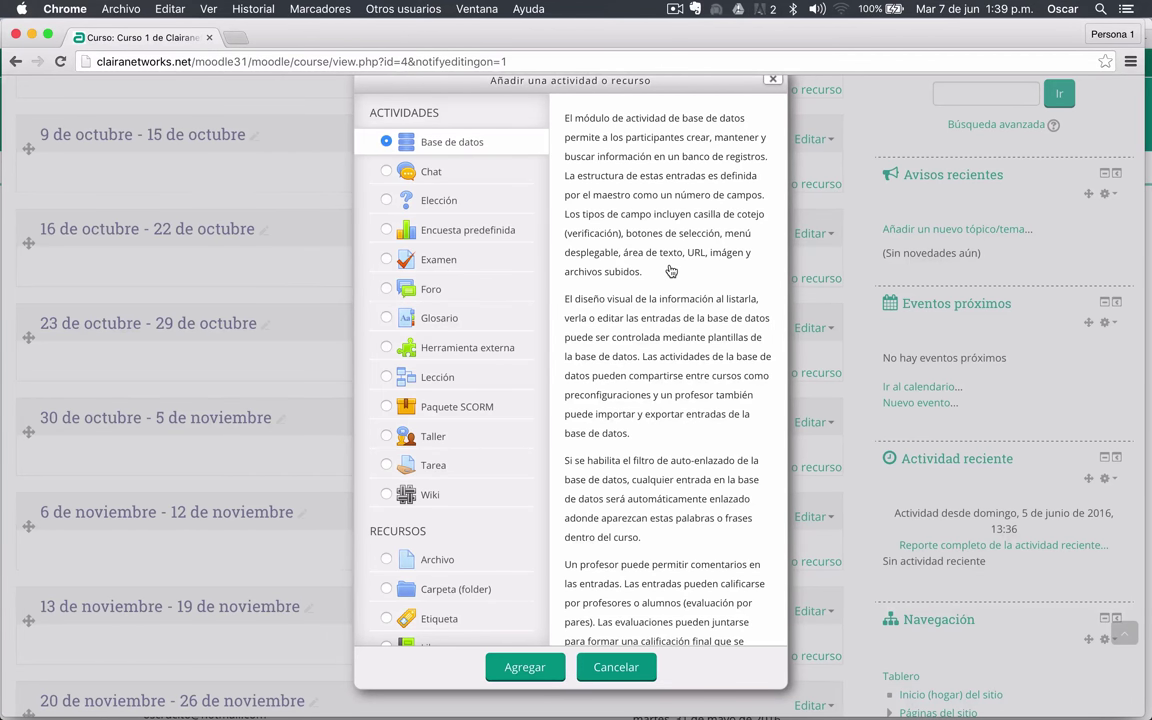
scroll(670, 271, "down", 5)
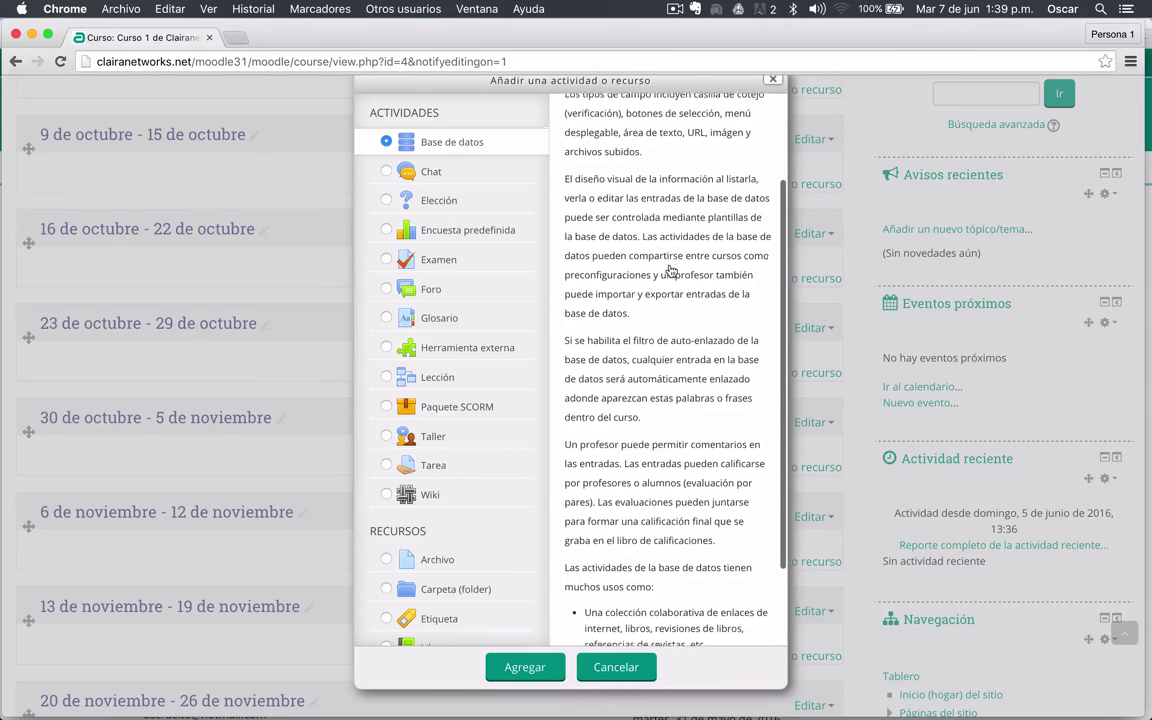
scroll(670, 271, "down", 5)
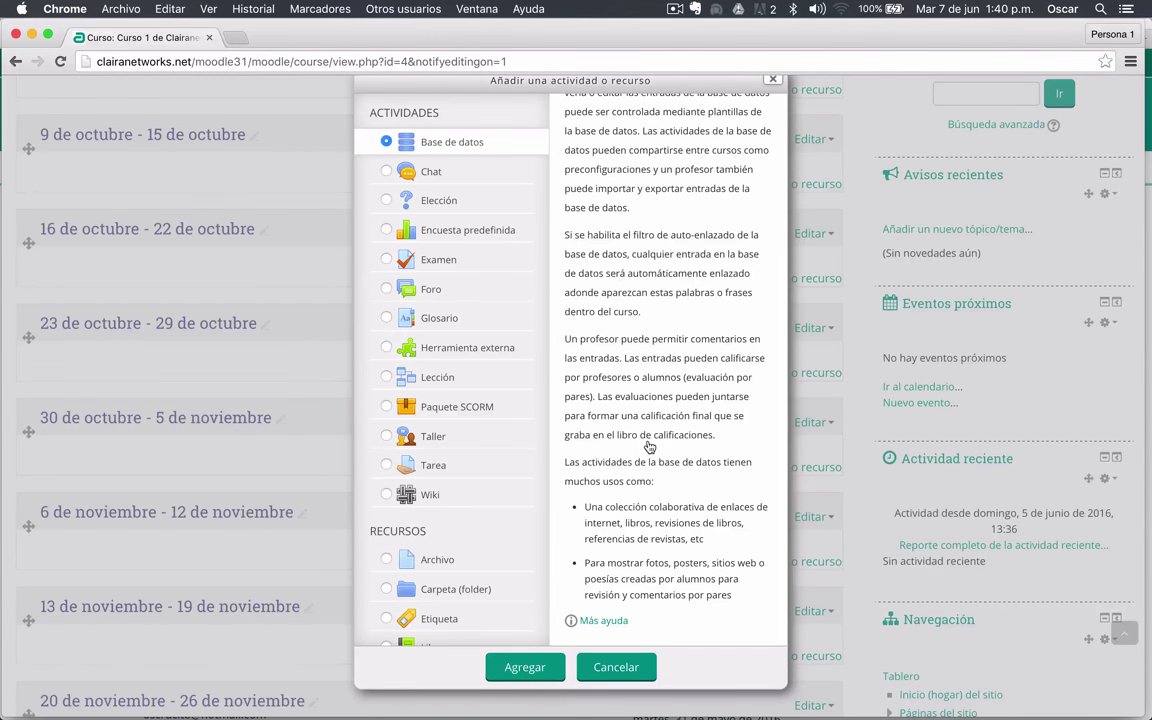
Select the Chat activity and read its full description, including its suggested uses
left_click(385, 164)
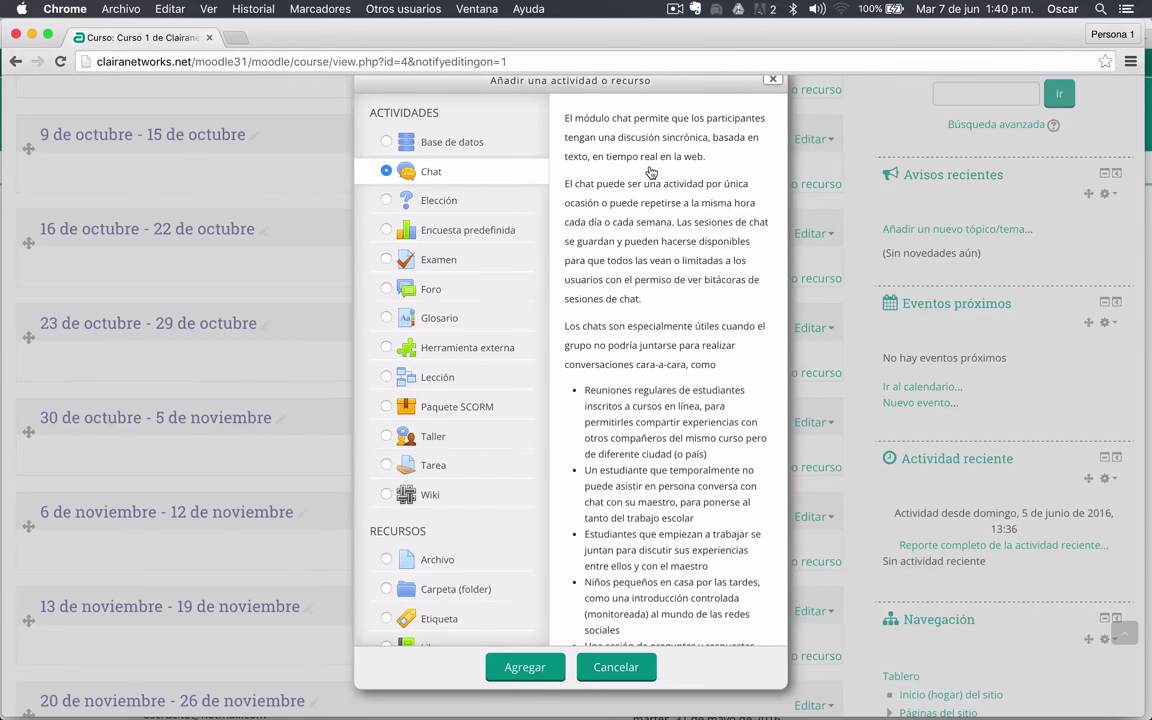
scroll(663, 362, "down", 3)
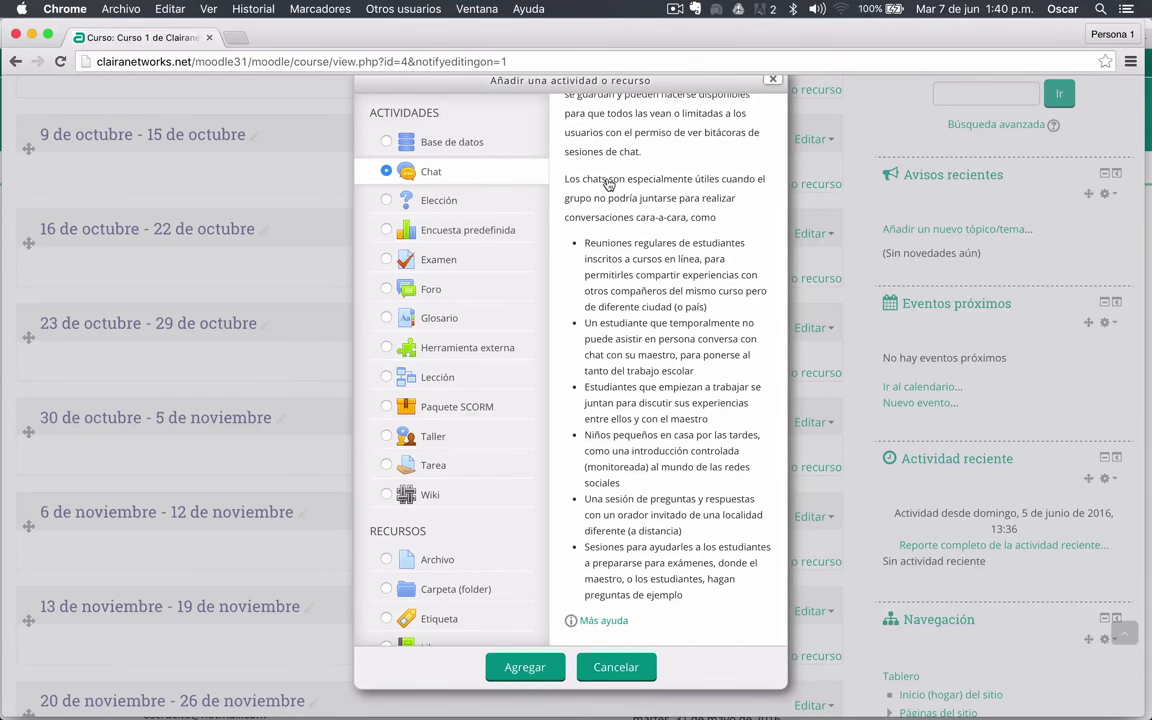
right_click(665, 184)
left_click(557, 330)
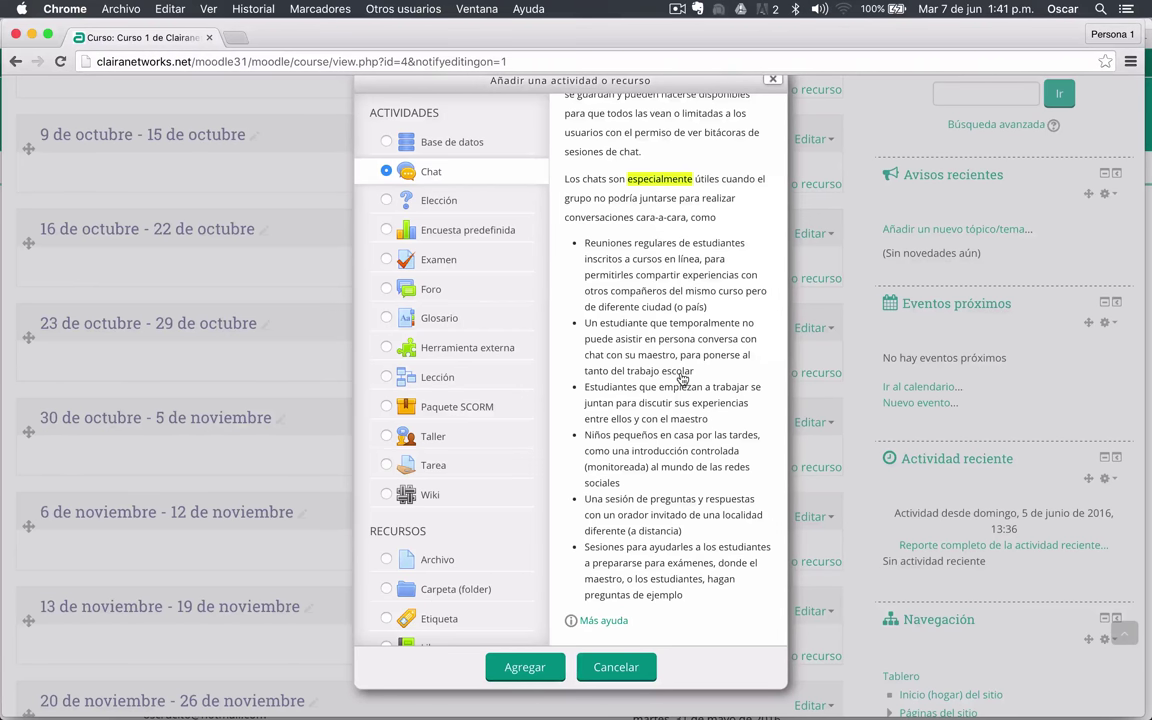
scroll(690, 436, "up", 2)
scroll(690, 437, "up", 2)
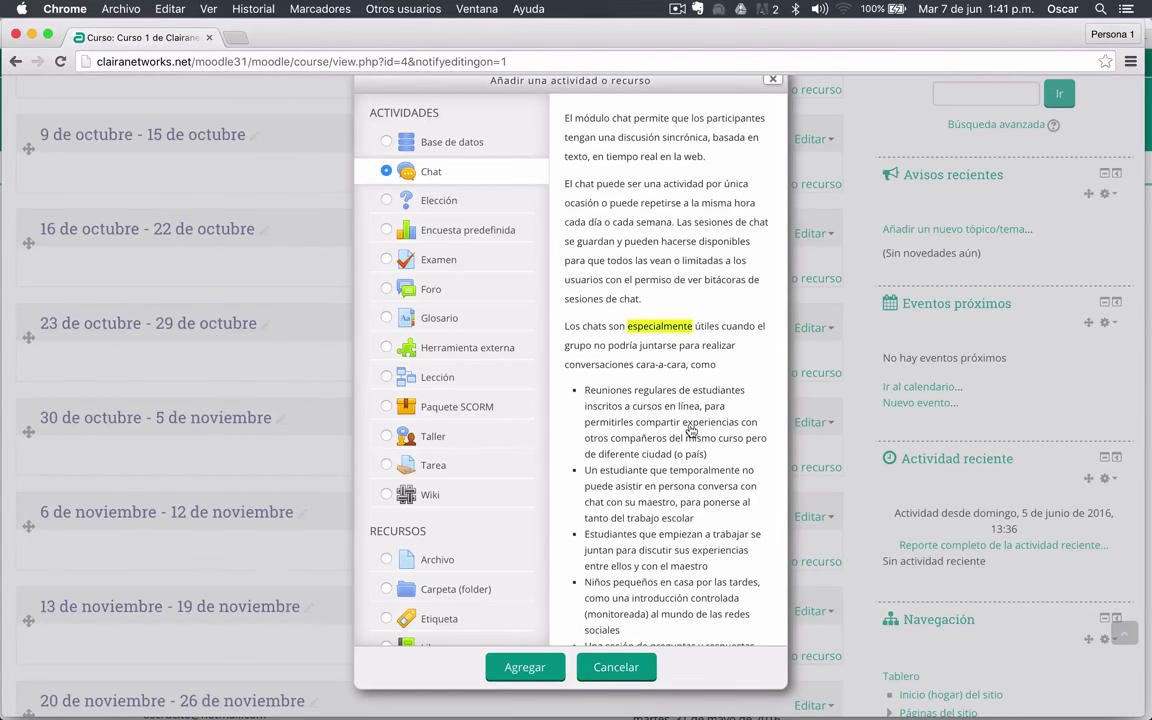
scroll(725, 288, "down", 3)
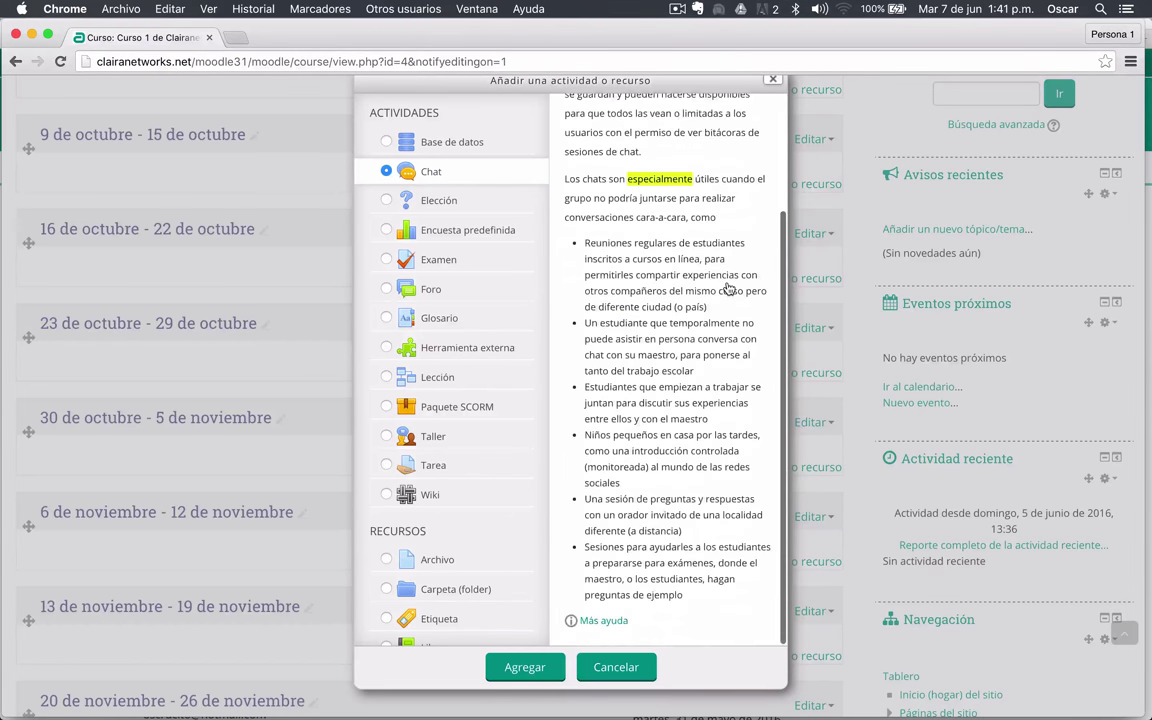
Read the descriptions of the Elección, Encuesta predefinida and Examen activities
left_click(440, 203)
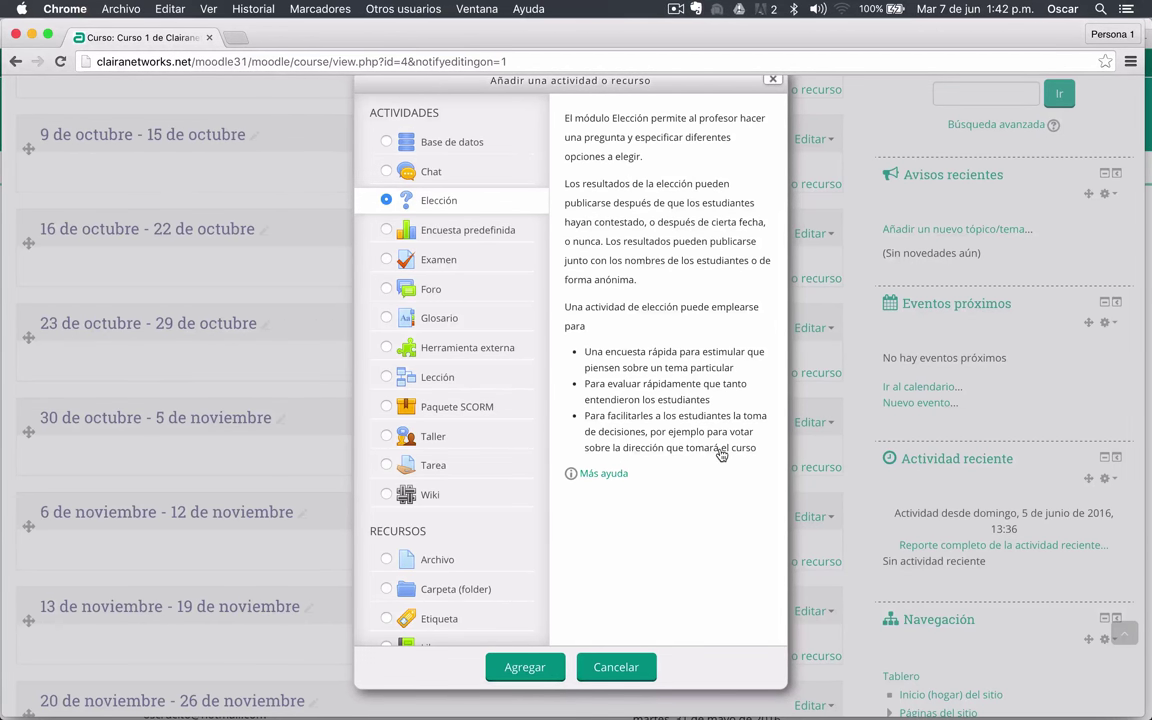
left_click(459, 238)
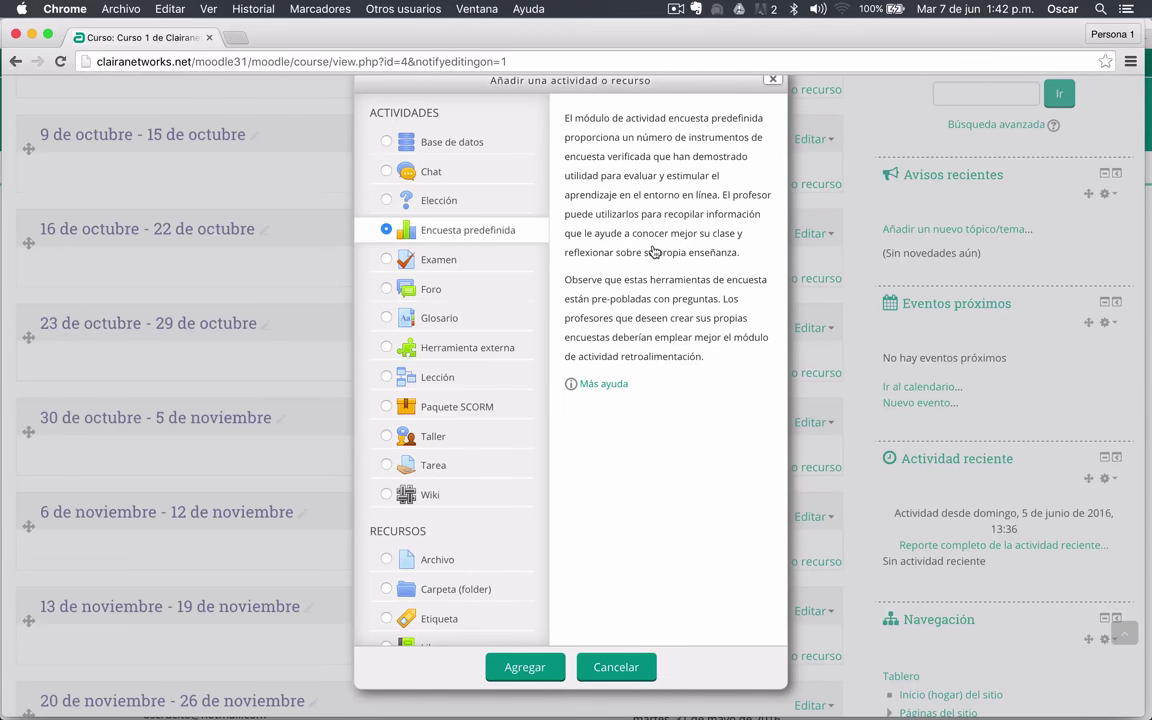
left_click(424, 262)
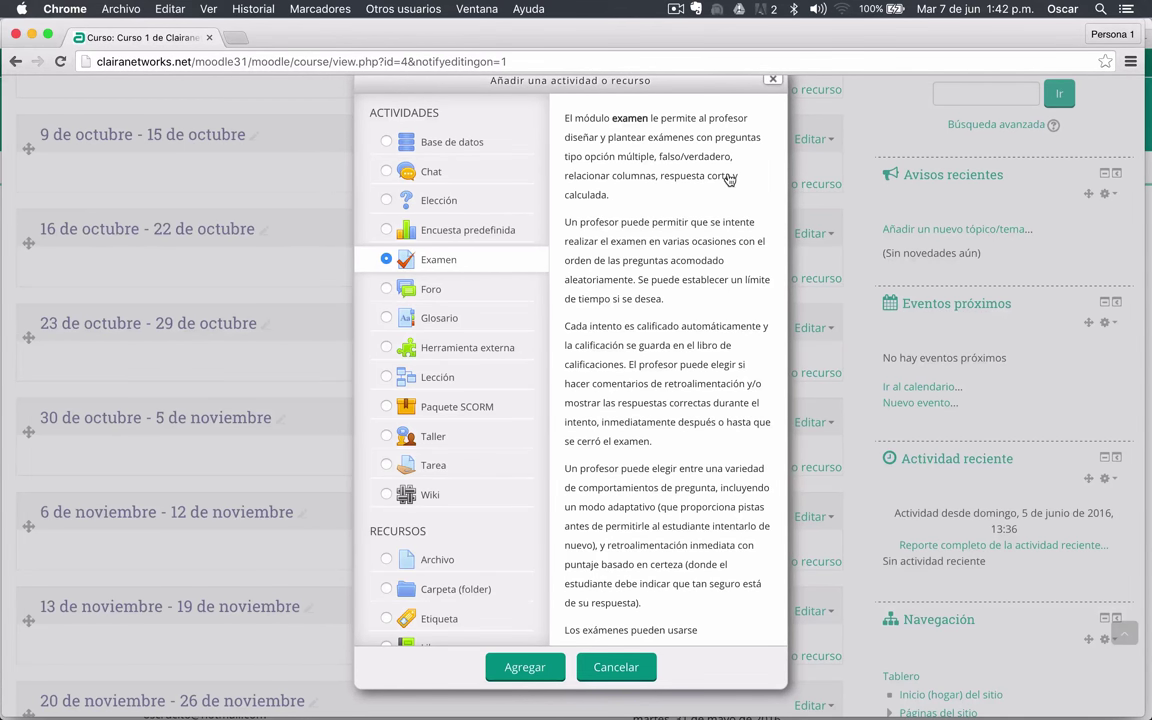
Read the rest of the Examen description and the full Foro description, including their suggested uses
scroll(655, 215, "down", 2)
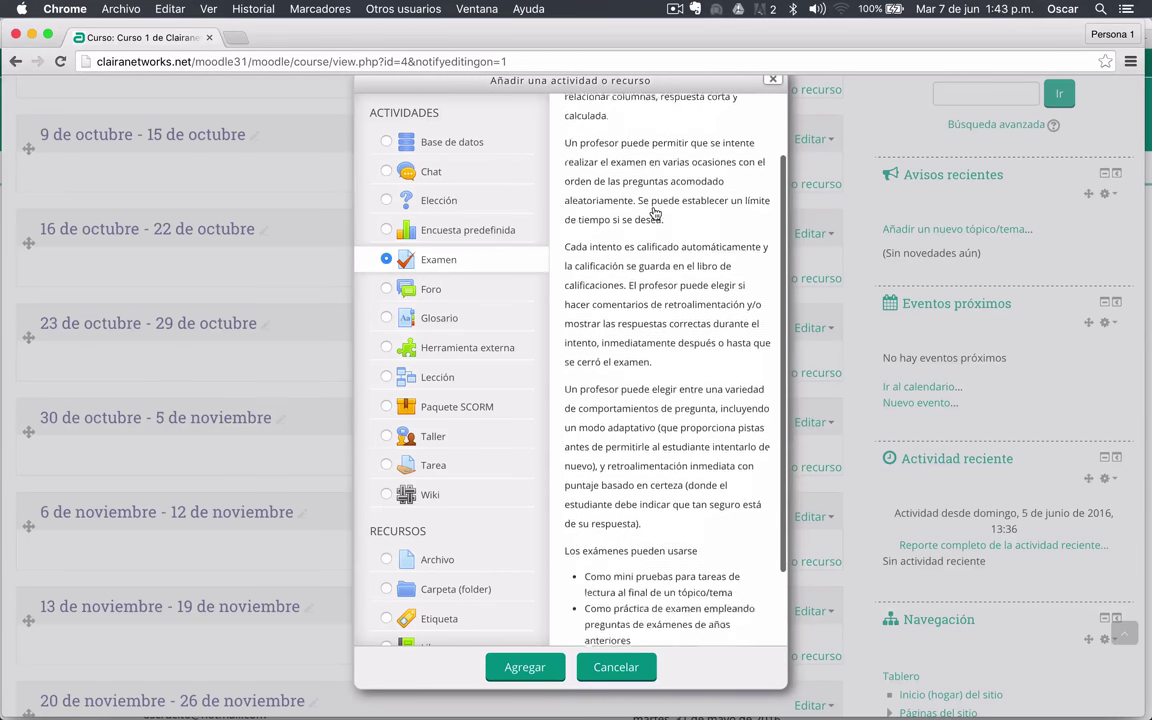
scroll(655, 215, "down", 2)
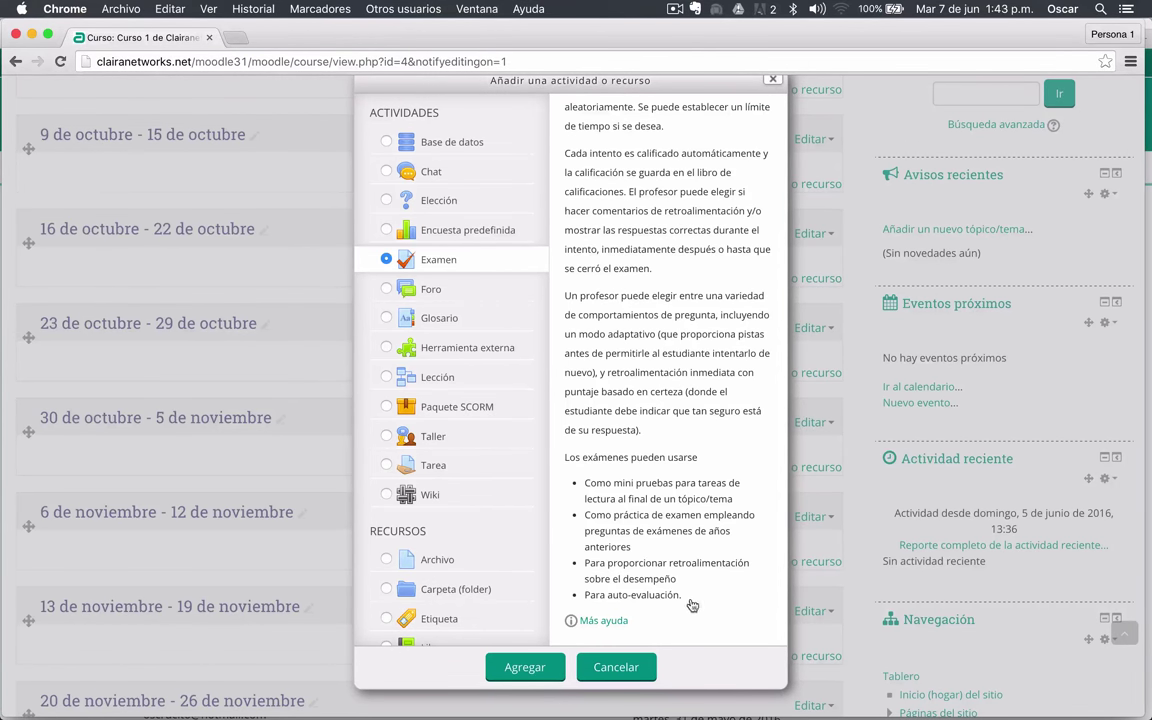
scroll(689, 292, "up", 4)
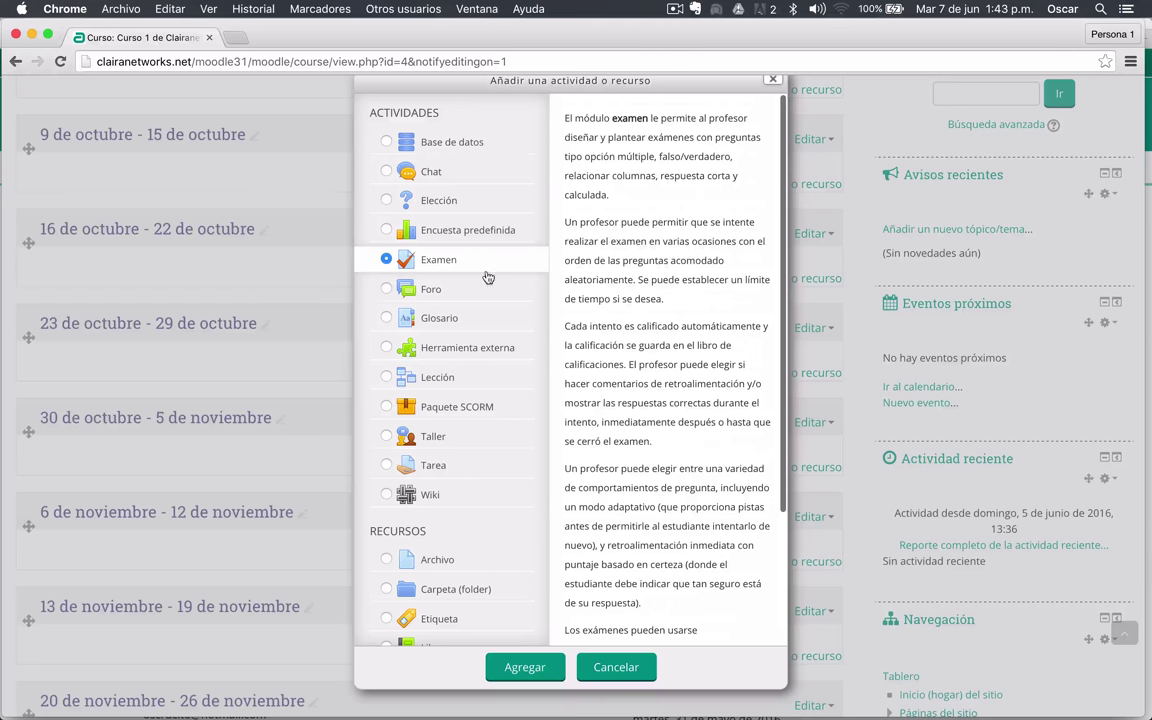
left_click(431, 289)
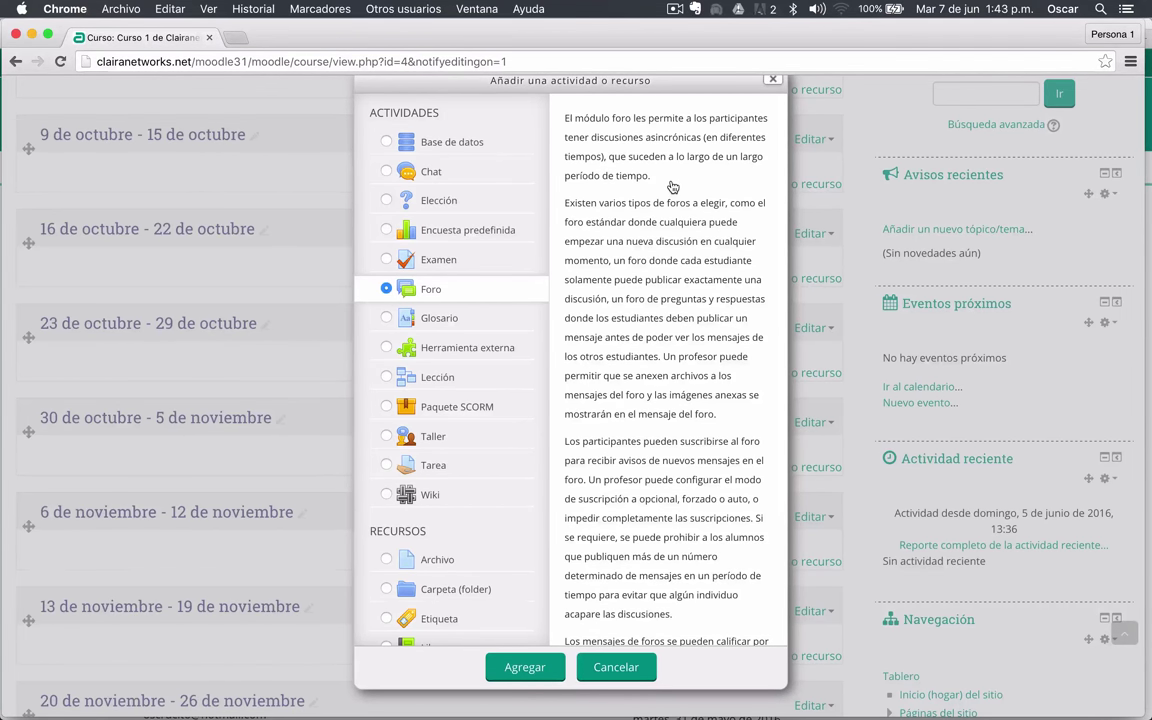
scroll(668, 187, "down", 10)
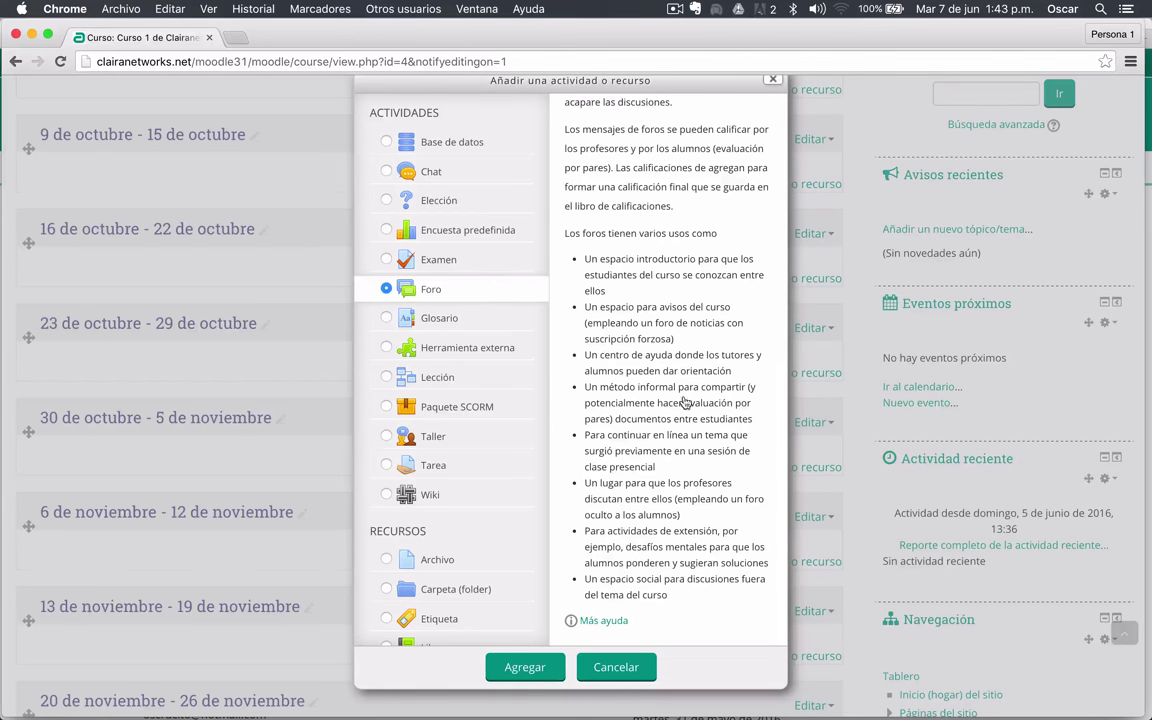
Read the full descriptions of the Glosario and Herramienta externa activities
left_click(438, 326)
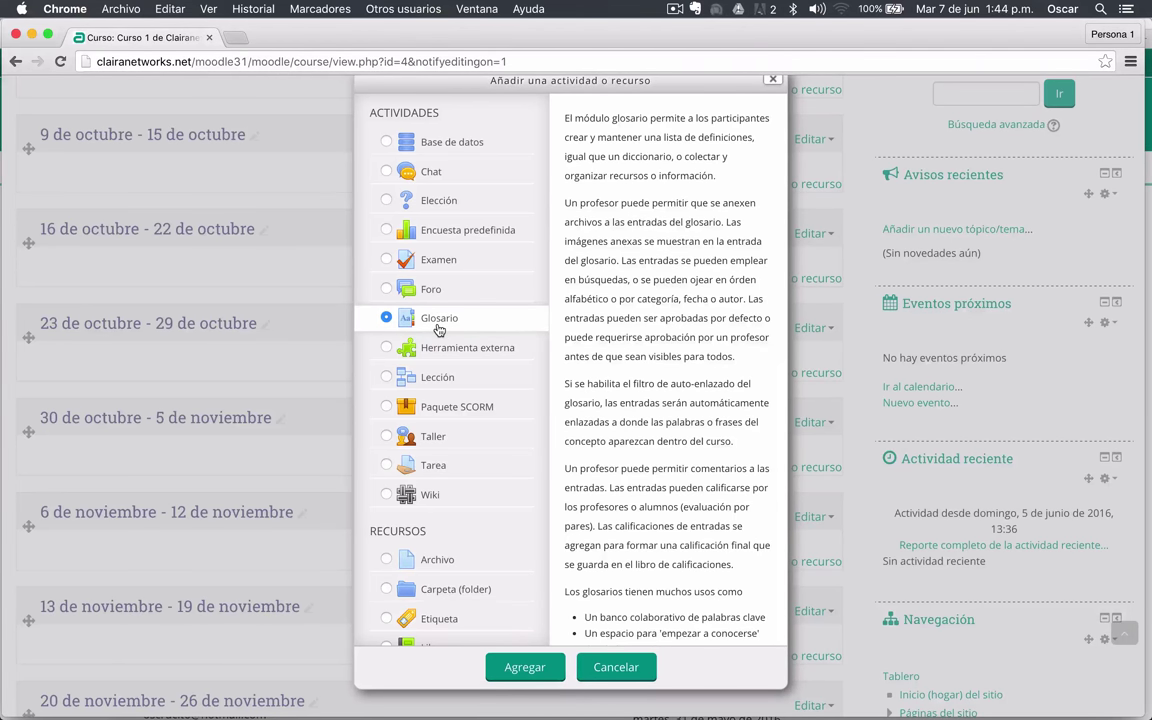
scroll(685, 277, "down", 3)
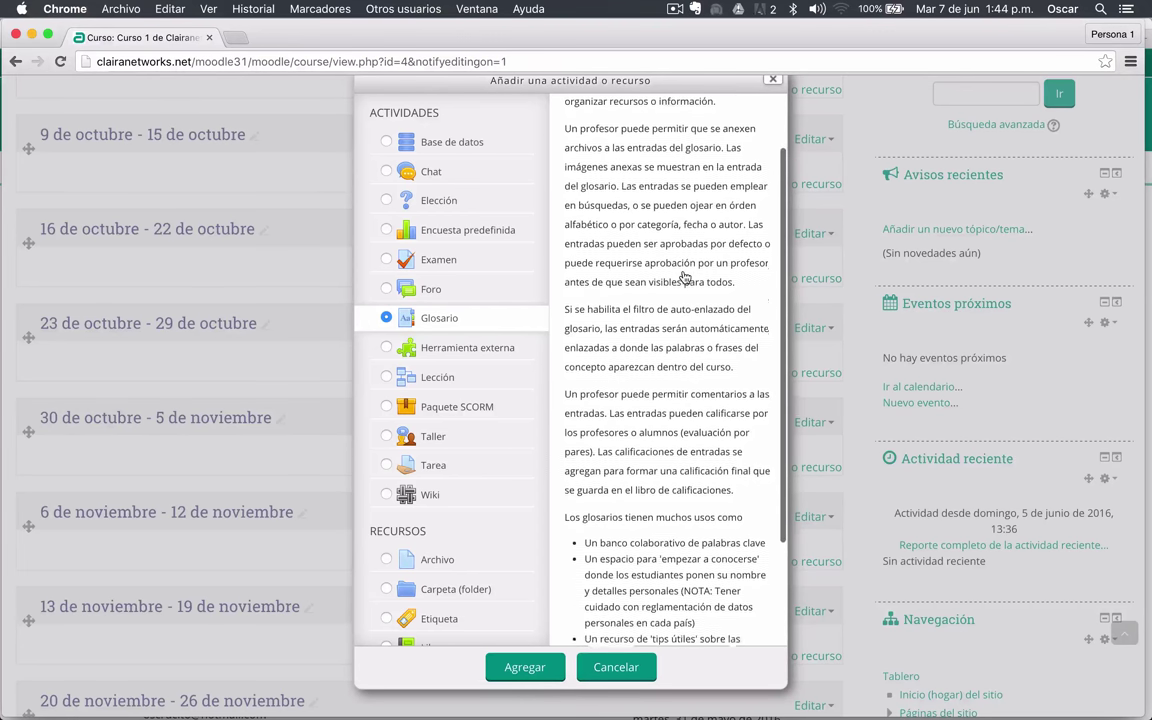
scroll(685, 277, "down", 5)
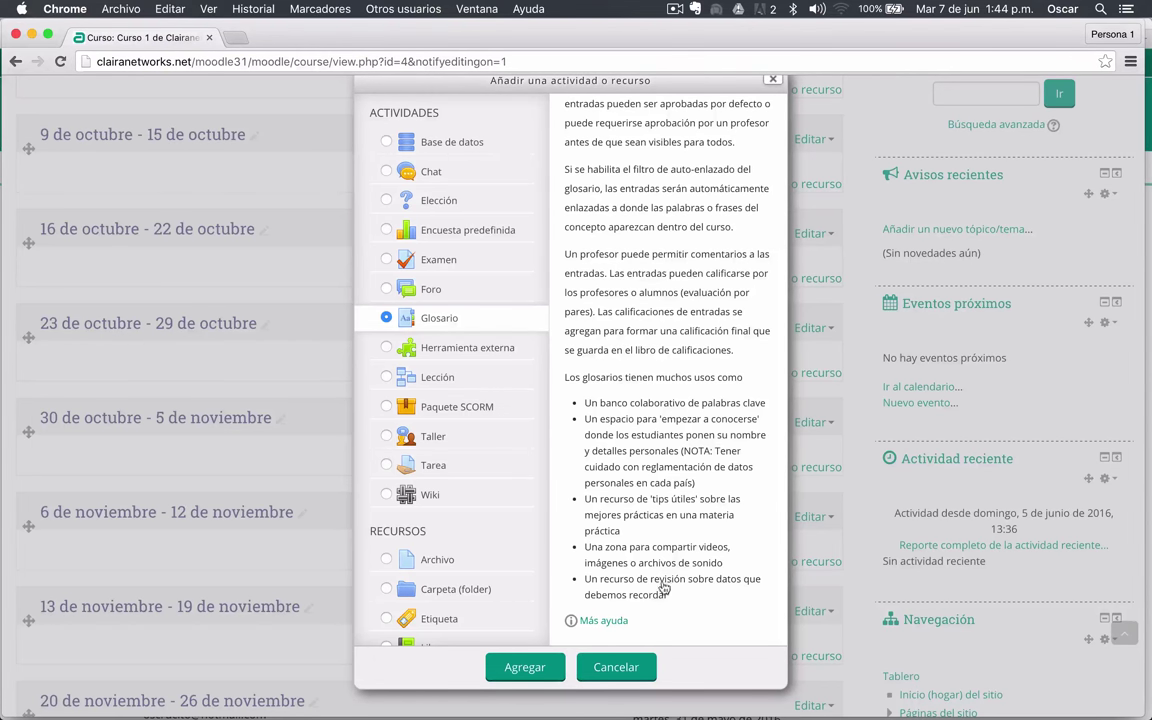
left_click(458, 349)
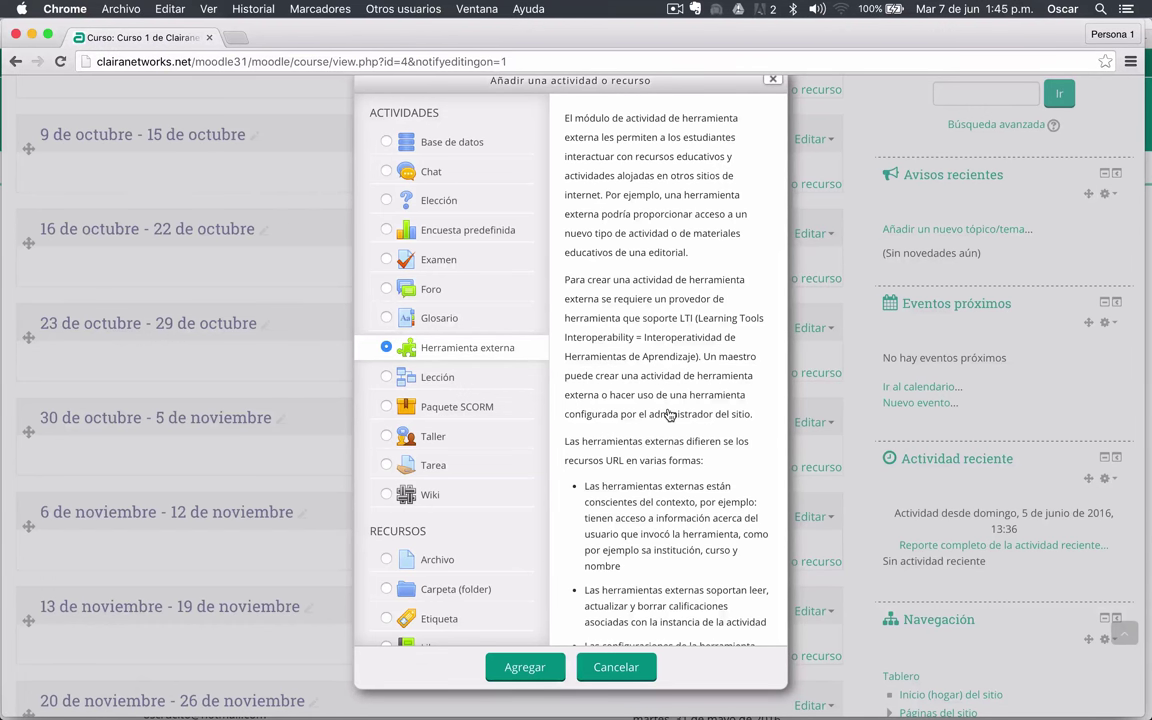
scroll(668, 414, "down", 4)
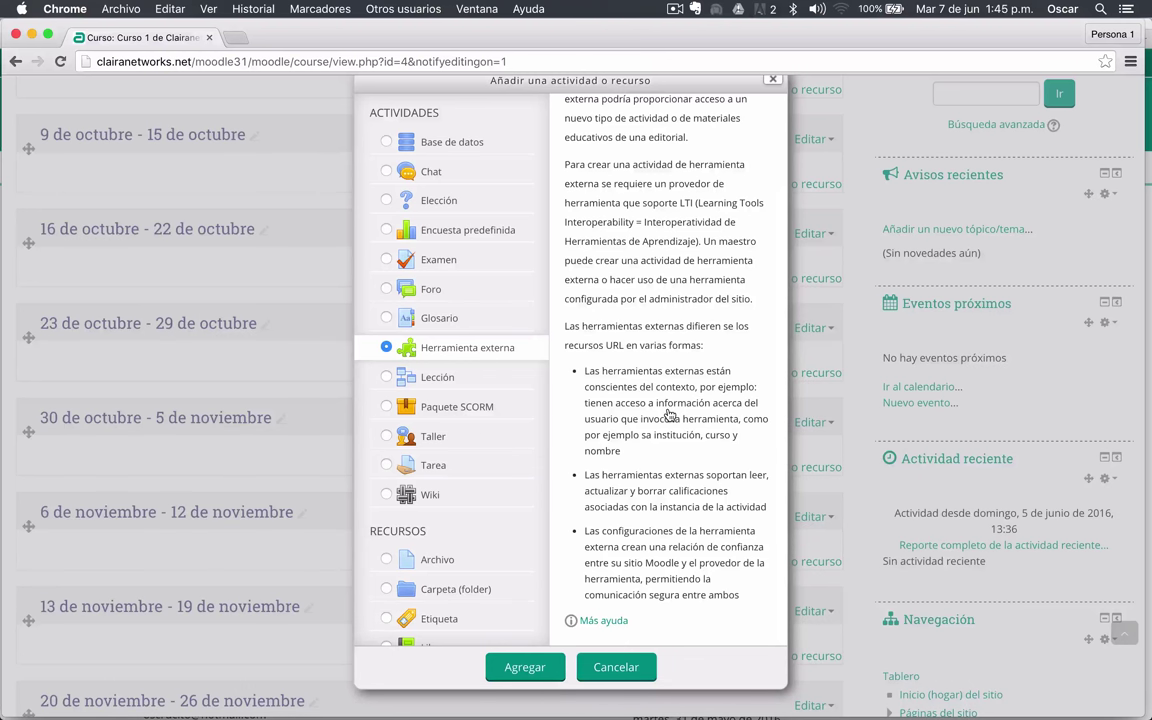
Read the Lección description, highlighting the passage on progressing to the following page, and the Paquete SCORM description
left_click(427, 379)
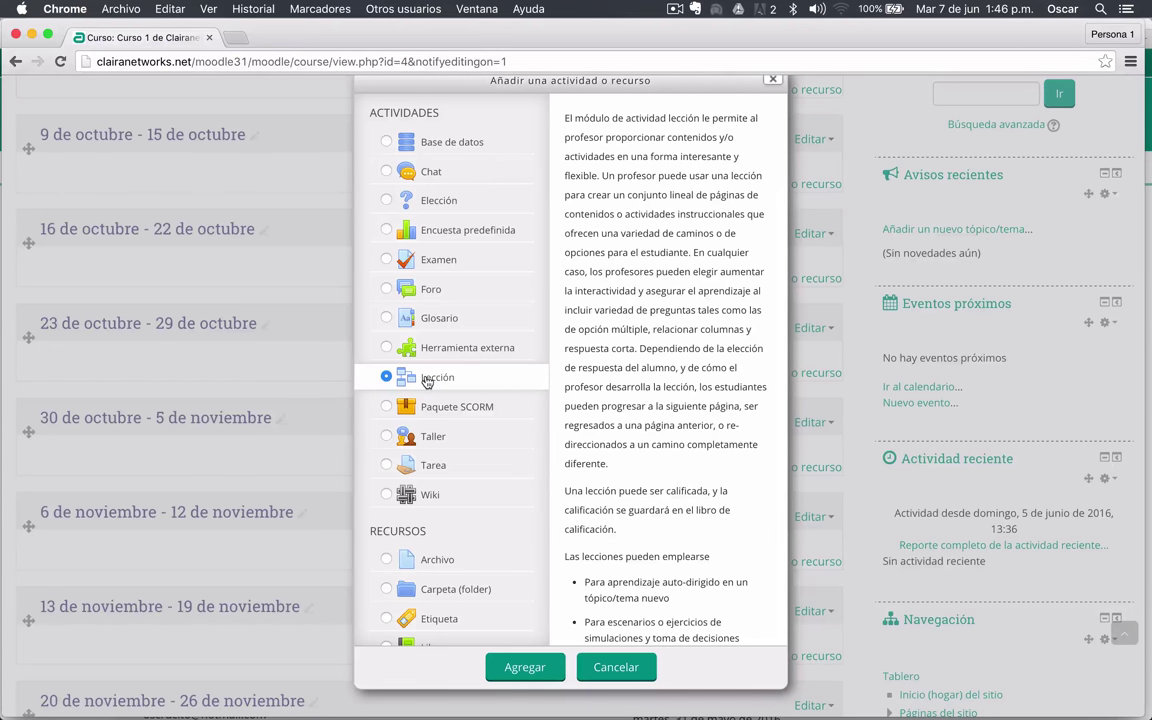
left_click_drag(603, 407, 743, 416)
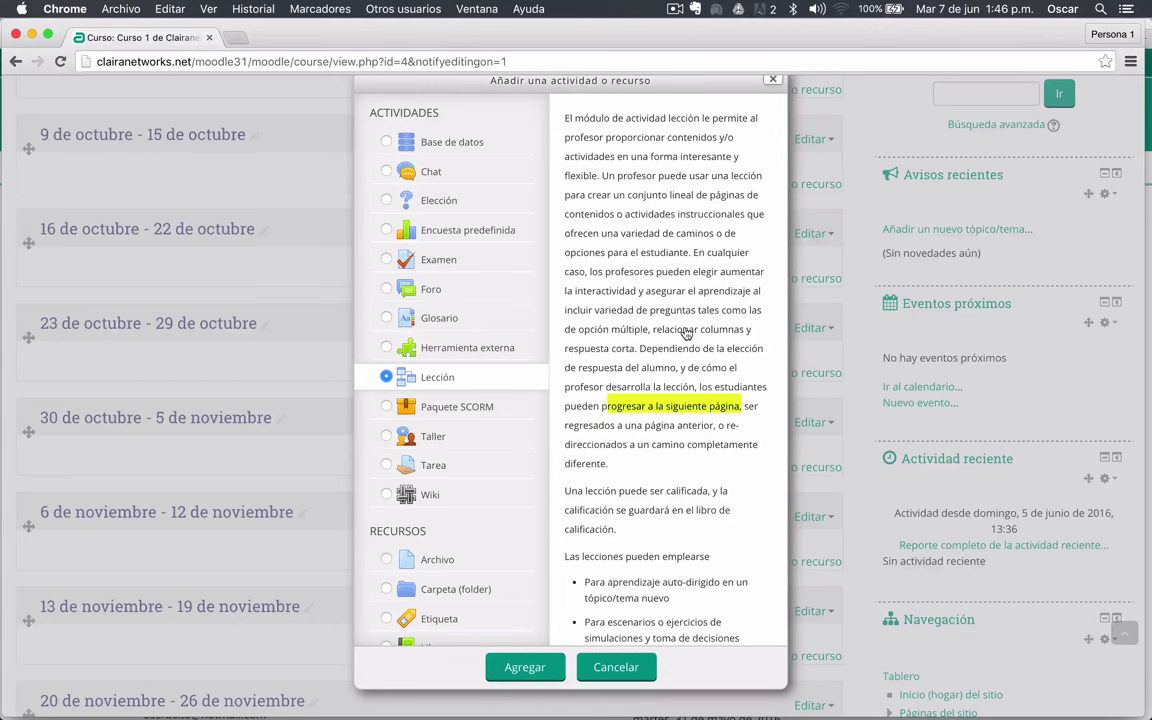
scroll(686, 333, "down", 3)
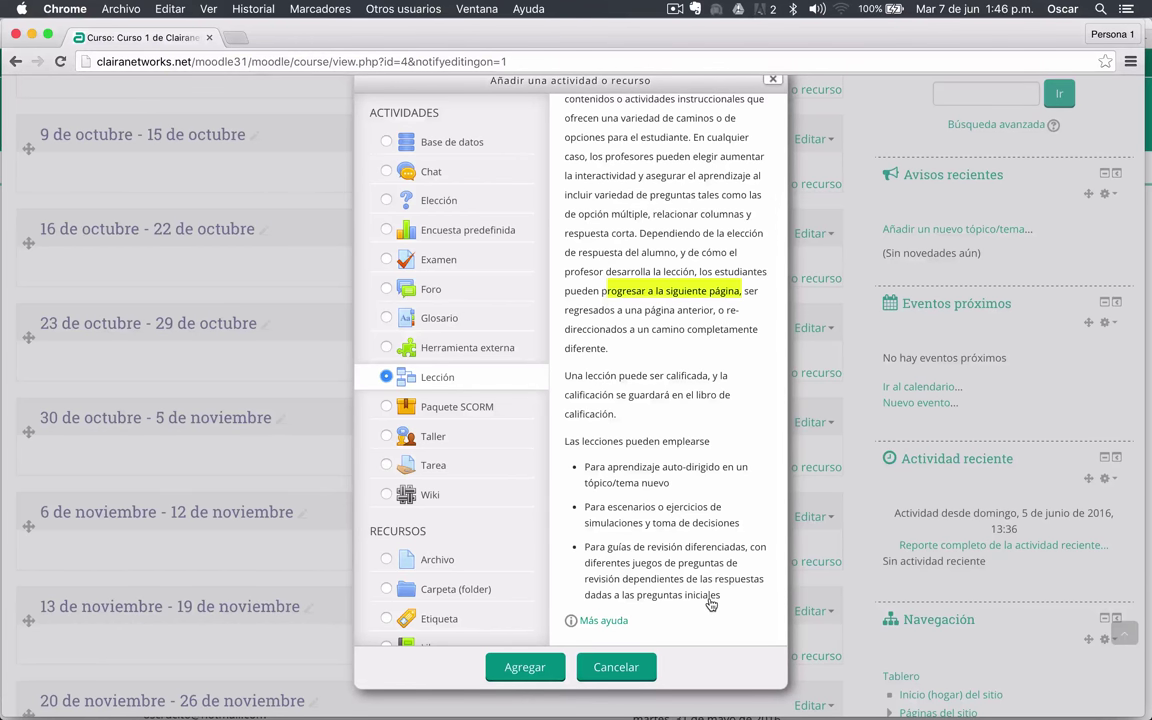
left_click(439, 416)
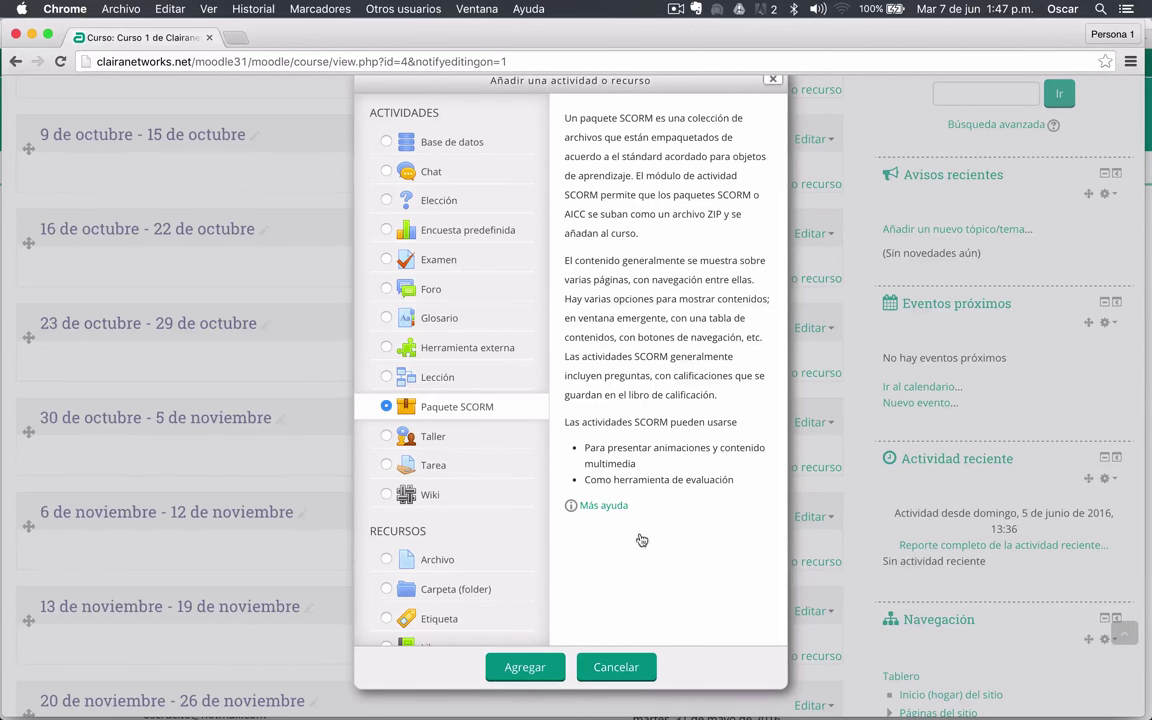
Select the Taller activity and read its full description, including how submissions and peer assessments are graded
left_click(445, 440)
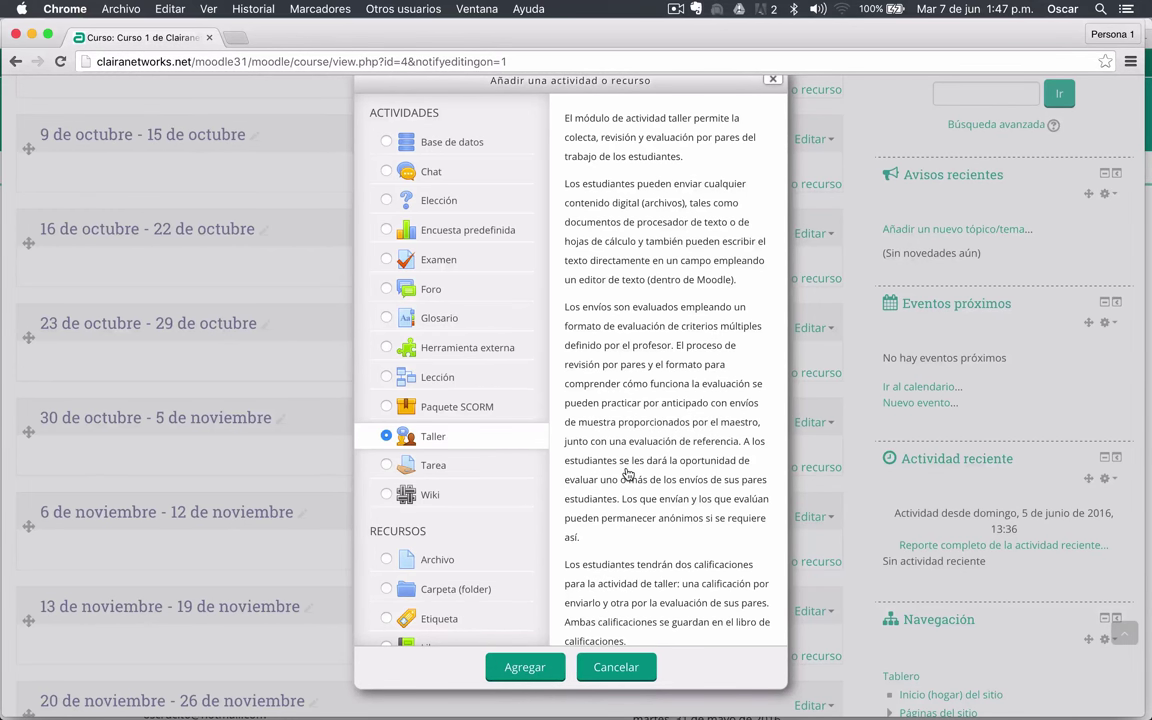
scroll(628, 474, "down", 2)
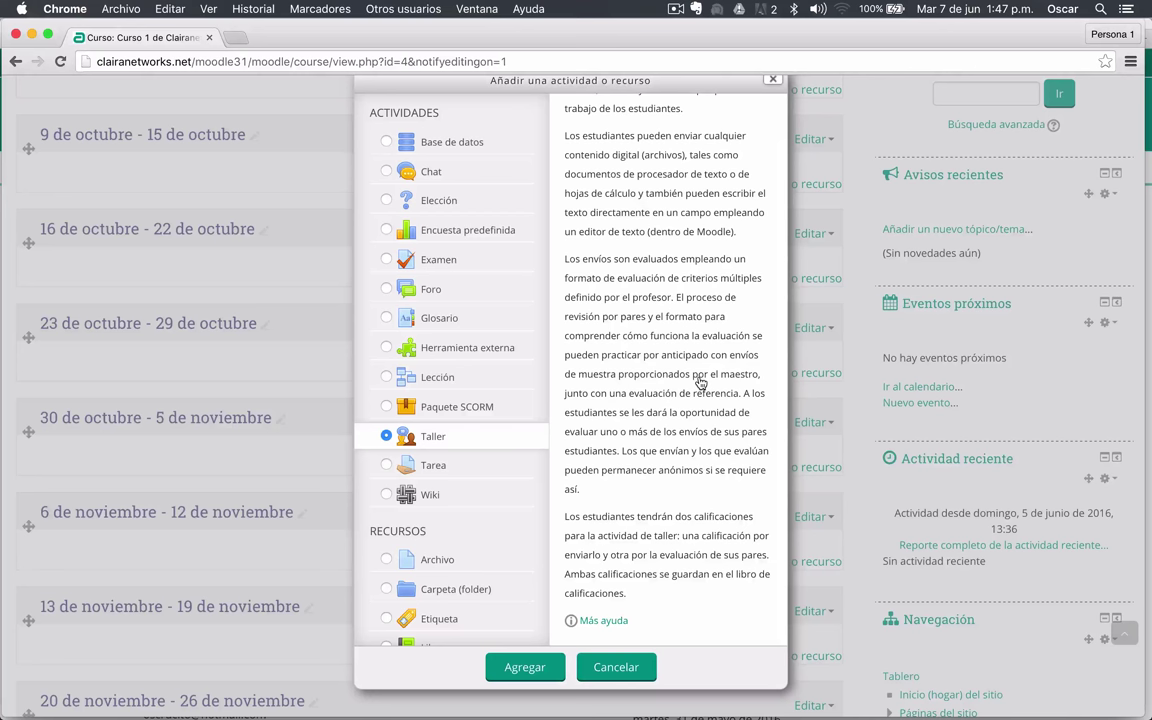
scroll(700, 383, "up", 2)
scroll(700, 383, "down", 2)
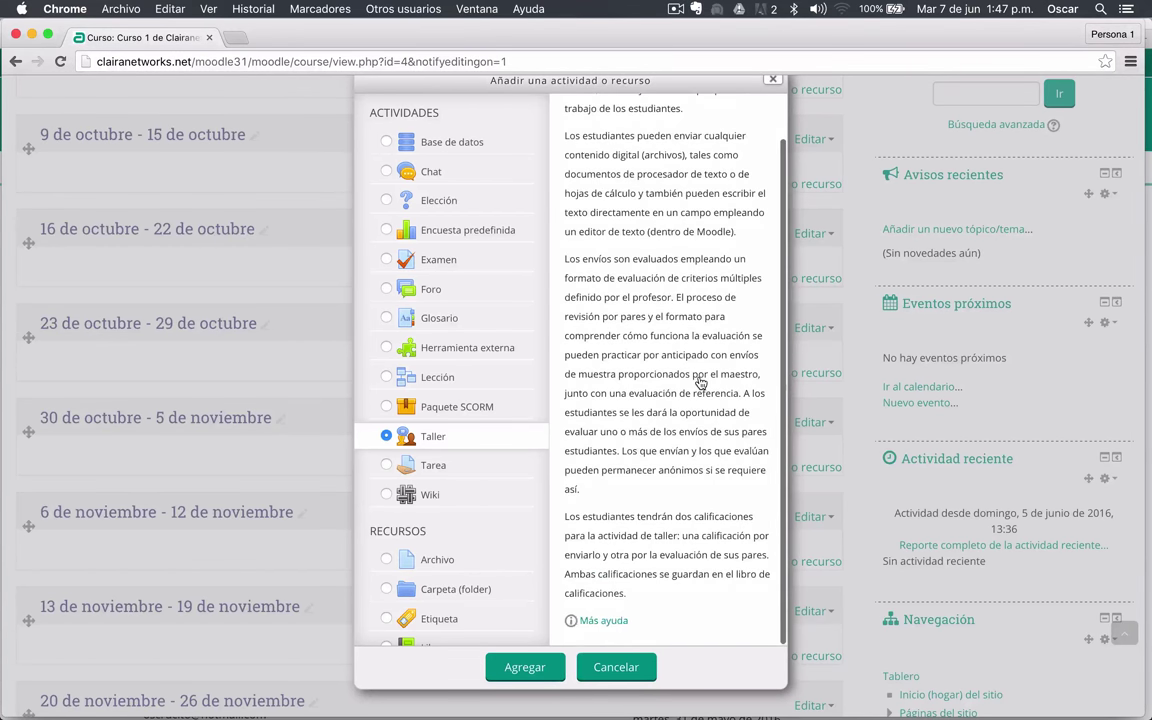
scroll(700, 383, "up", 2)
scroll(700, 383, "down", 2)
Read the full descriptions of the Tarea and Wiki activities
left_click(425, 475)
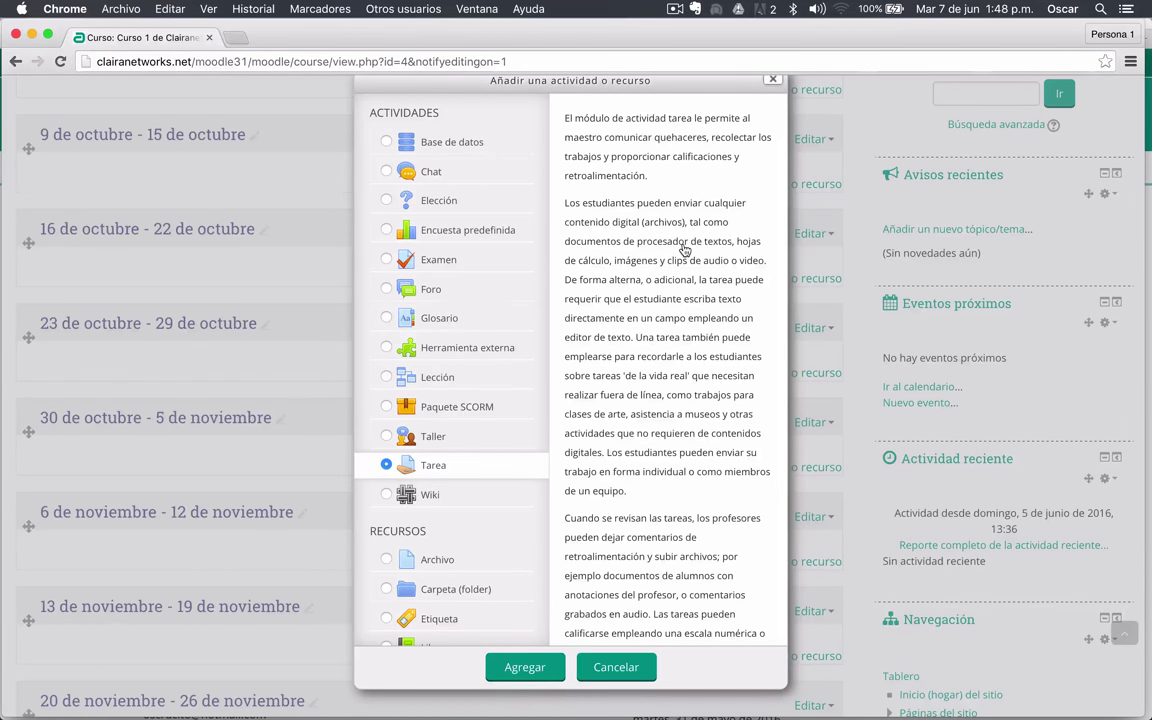
scroll(636, 212, "down", 2)
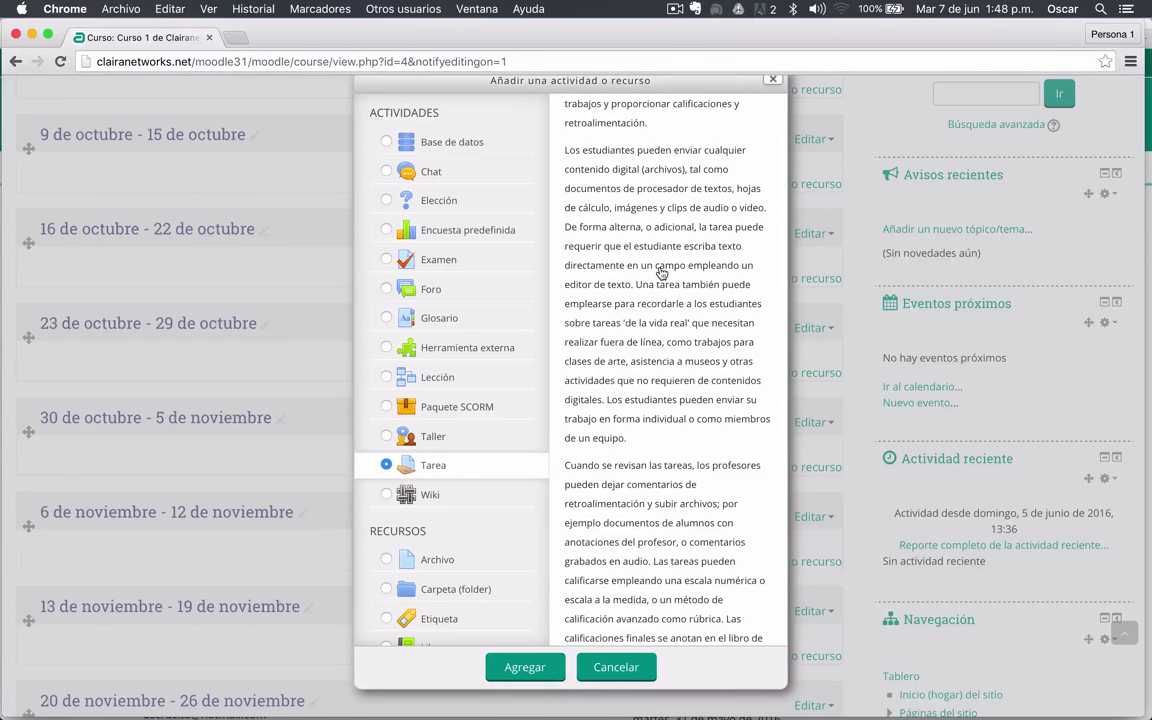
scroll(678, 215, "down", 3)
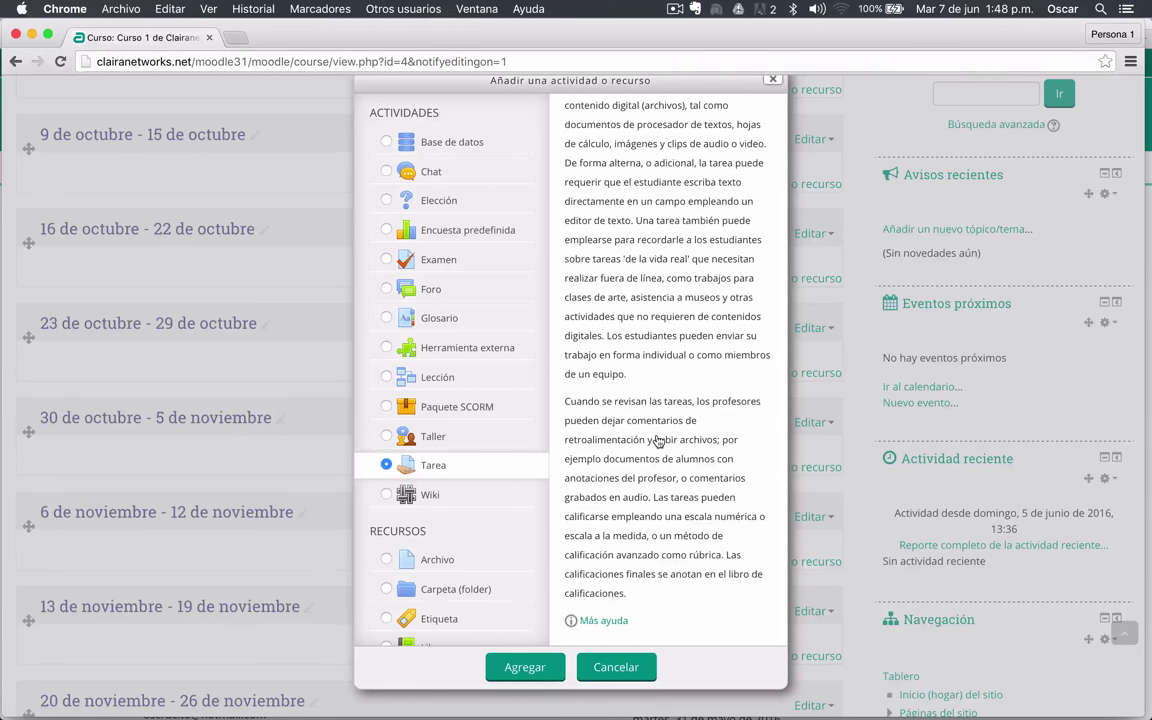
left_click(418, 494)
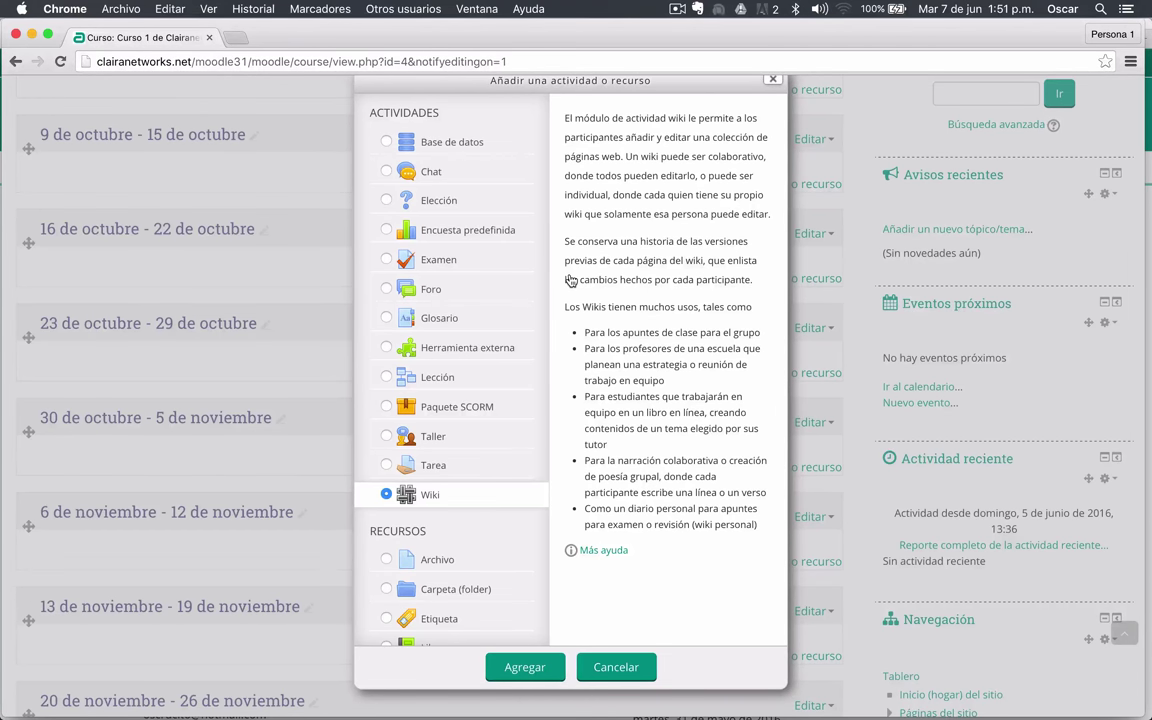
Review the Base de datos description again and close the activity chooser without adding anything to the course
left_click(771, 81)
scroll(578, 378, "up", 3)
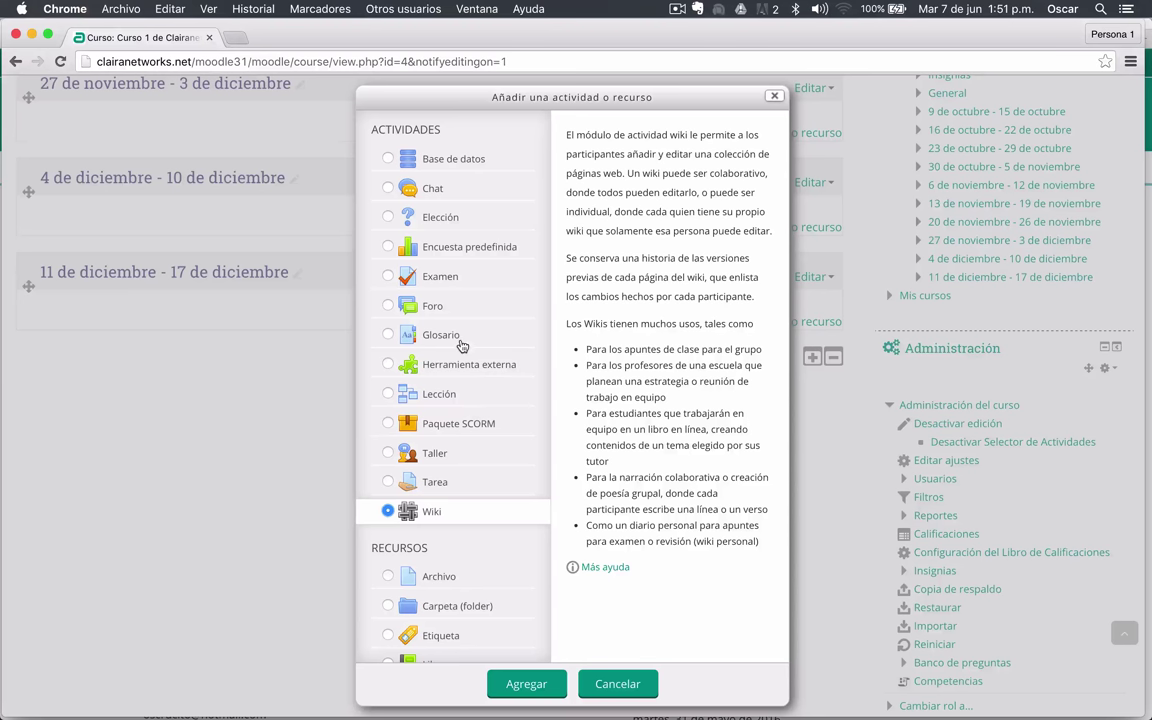
left_click(455, 157)
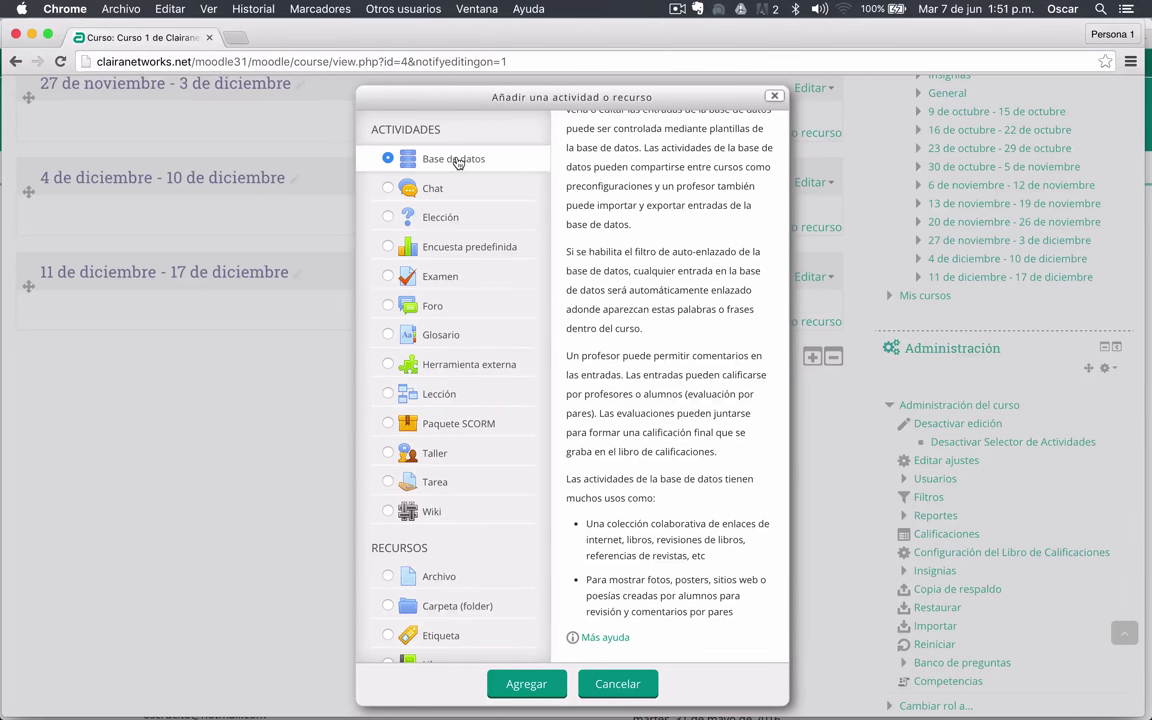
scroll(713, 213, "up", 5)
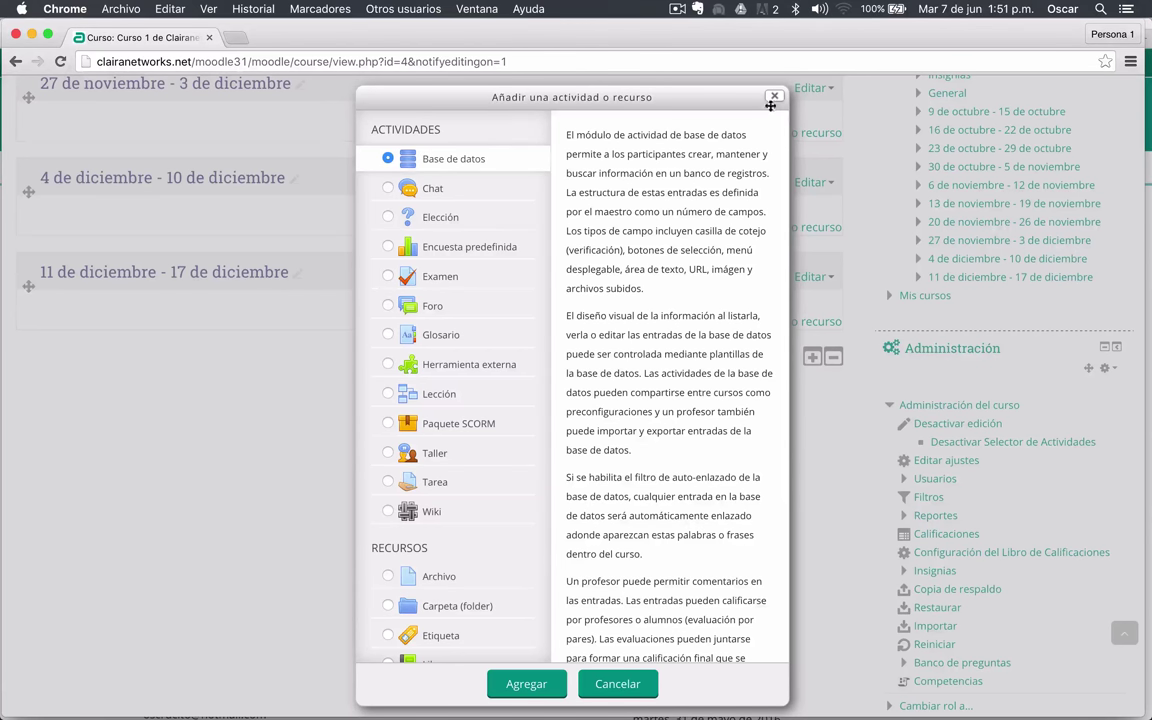
key("Escape")
scroll(635, 427, "up", 15)
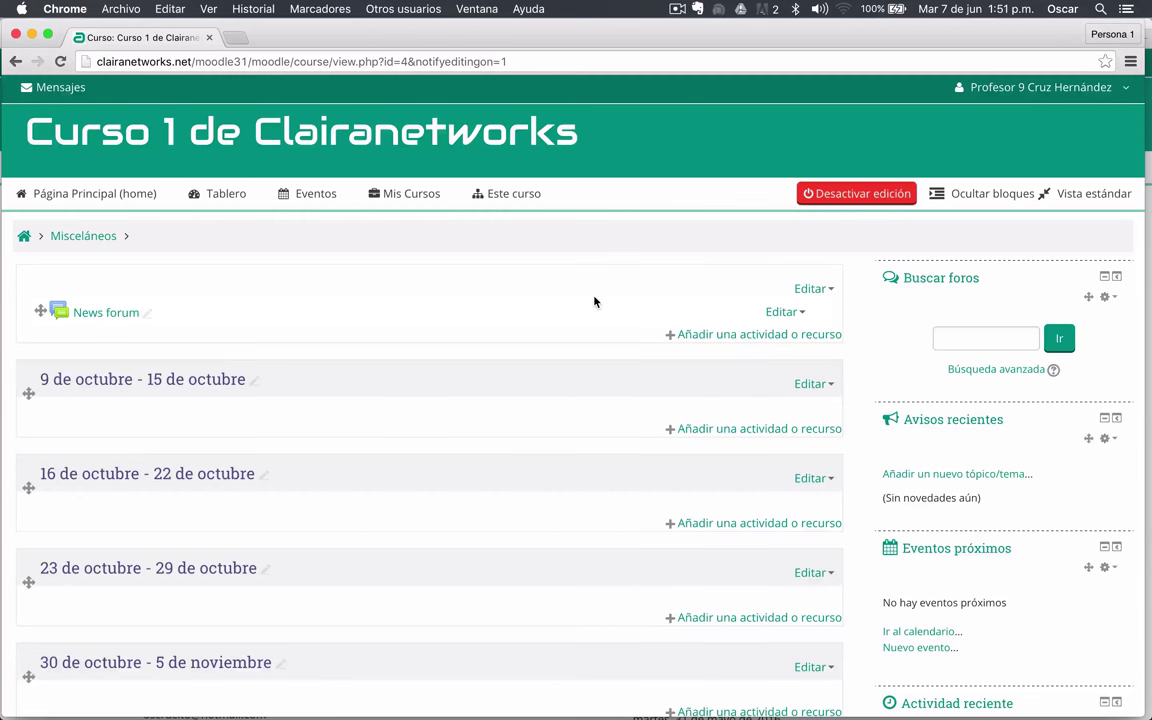
scroll(594, 301, "down", 5)
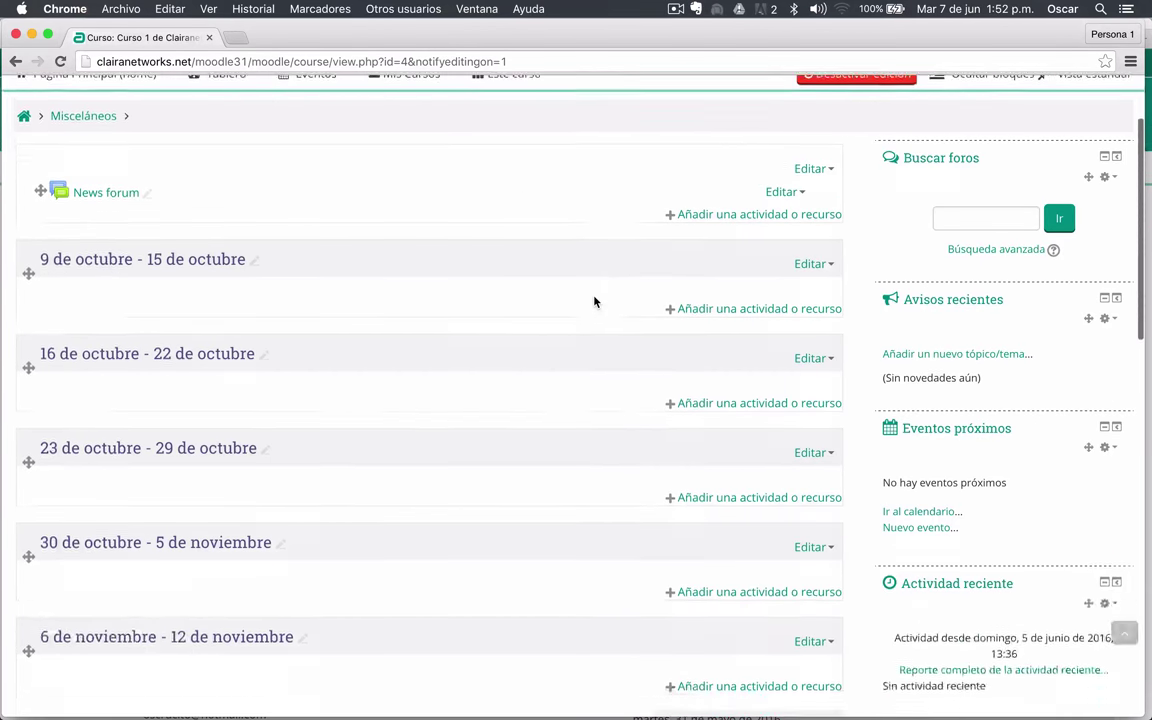
scroll(594, 301, "down", 5)
scroll(594, 301, "up", 15)
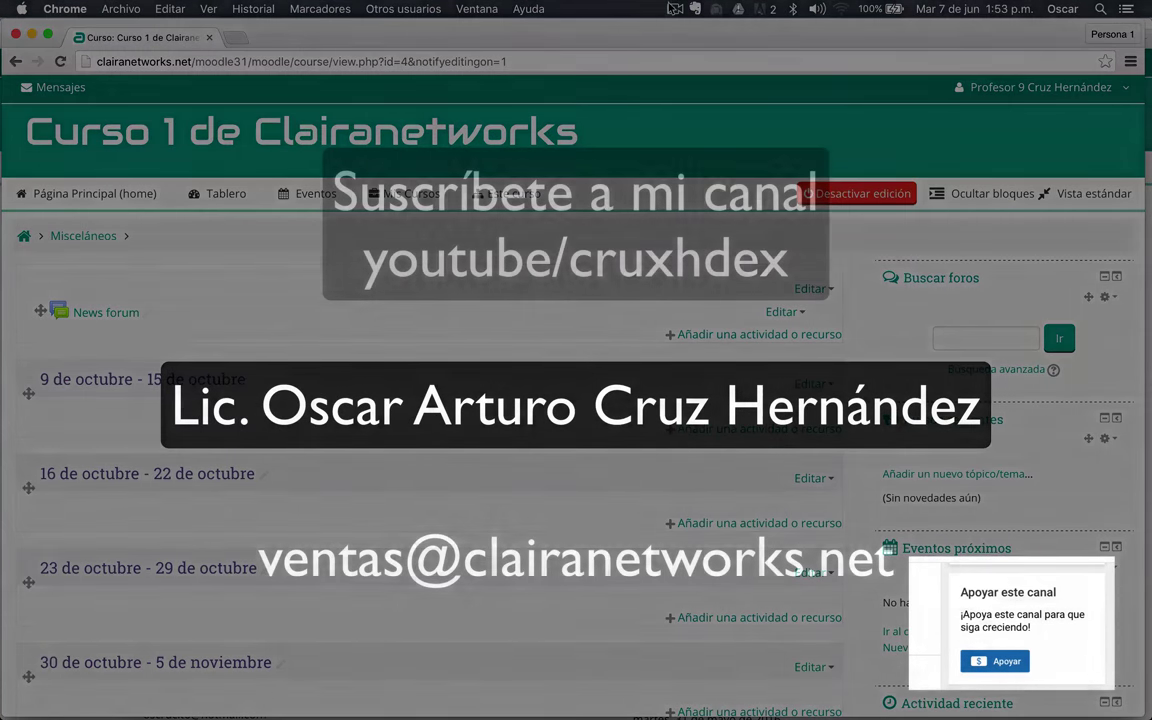
left_click(675, 9)
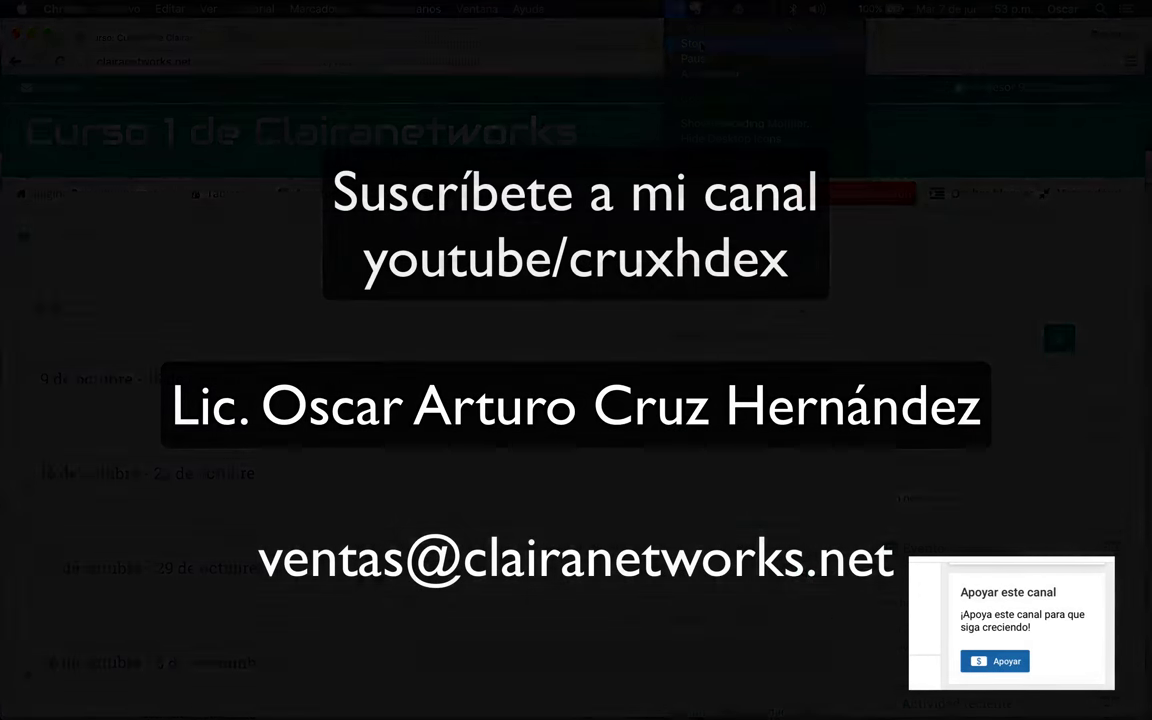